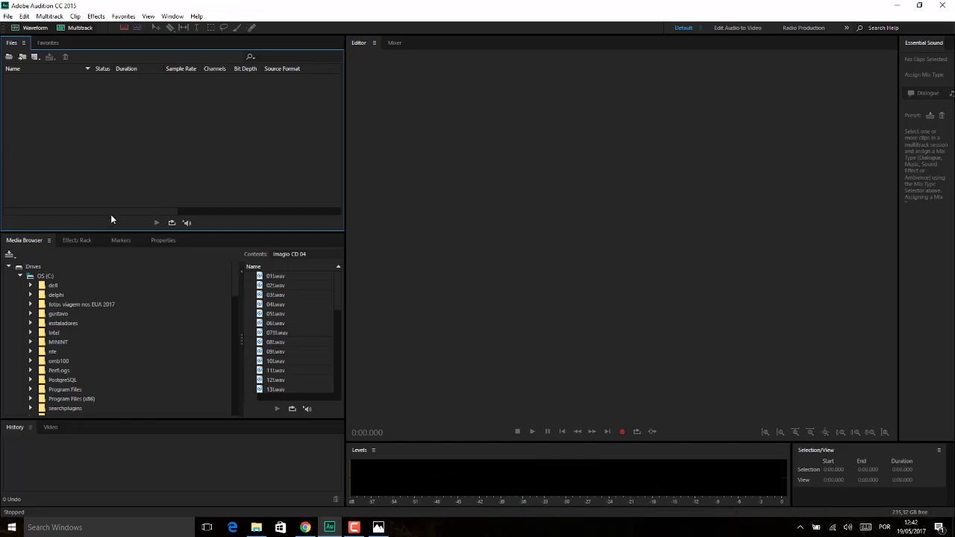
Switch to Photos to view the Yeti USB microphone picture, and minimize it to return to Adobe Audition.
left_click(382, 527)
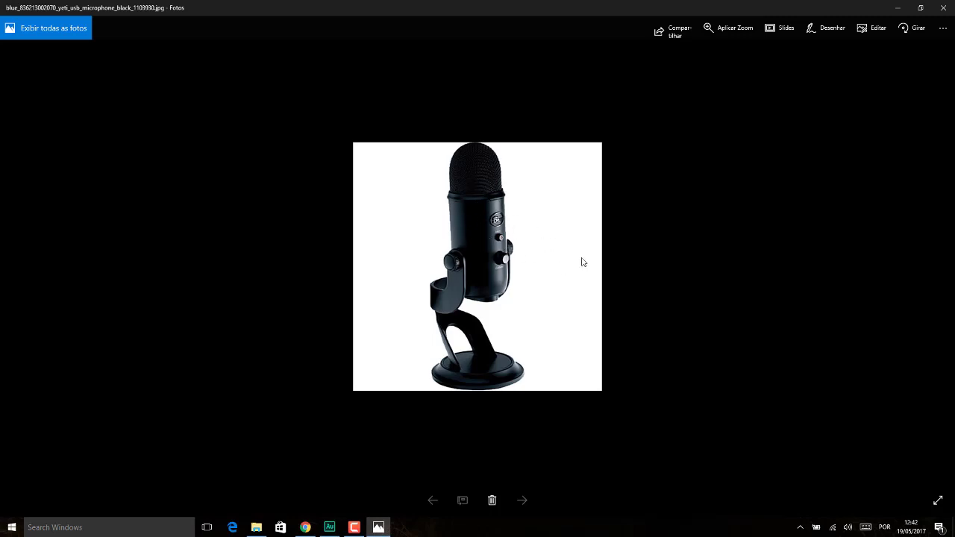
left_click(899, 7)
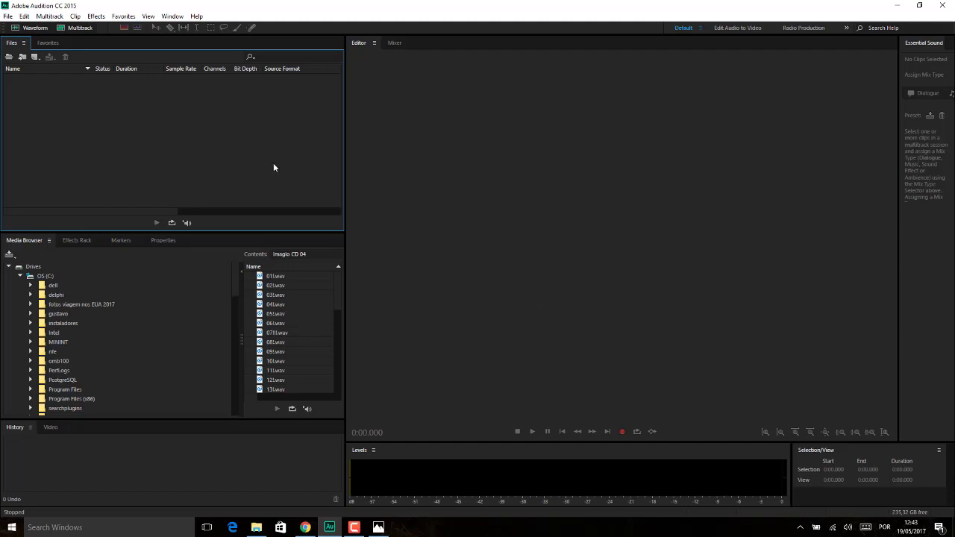
Create a new audio file named Untitled 1 with a 48000 Hz sample rate, stereo channels and 16-bit depth.
left_click(36, 57)
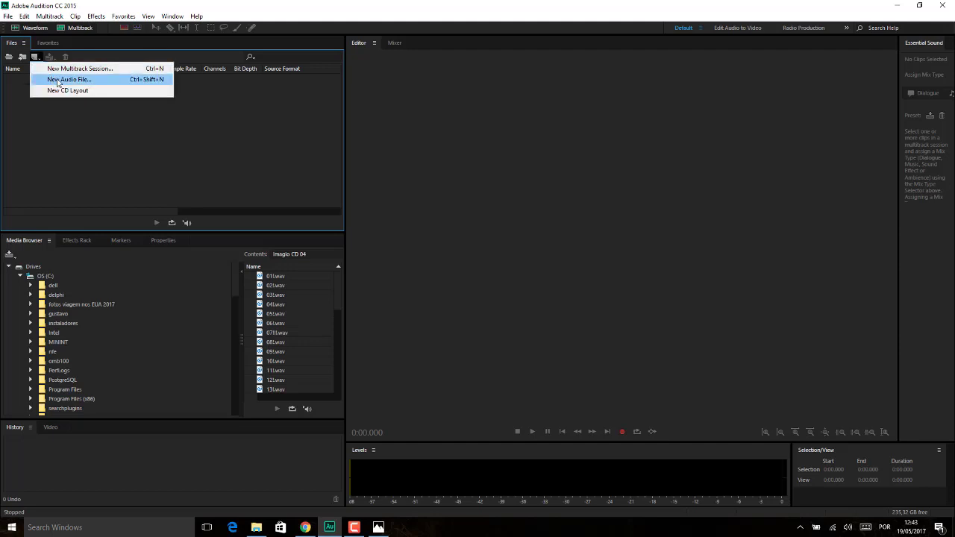
left_click(55, 80)
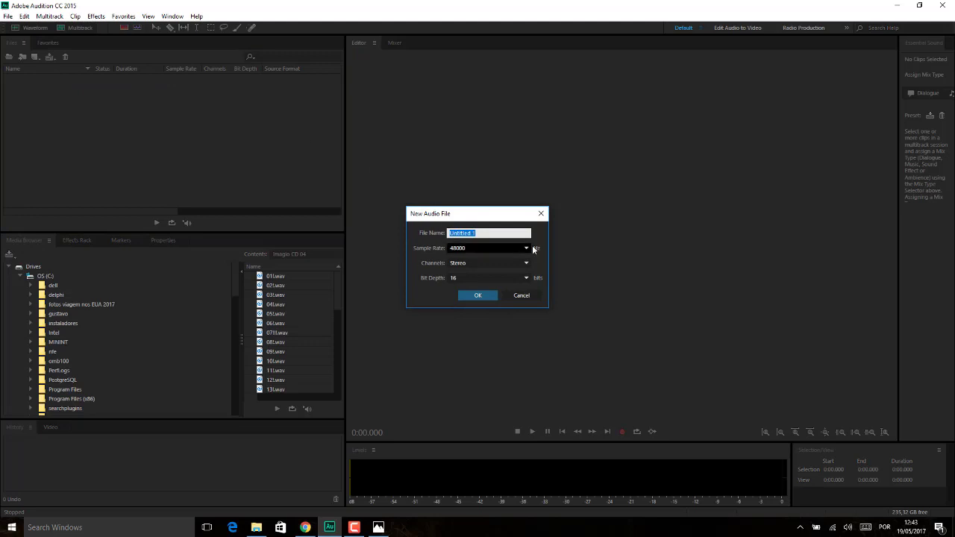
left_click(478, 295)
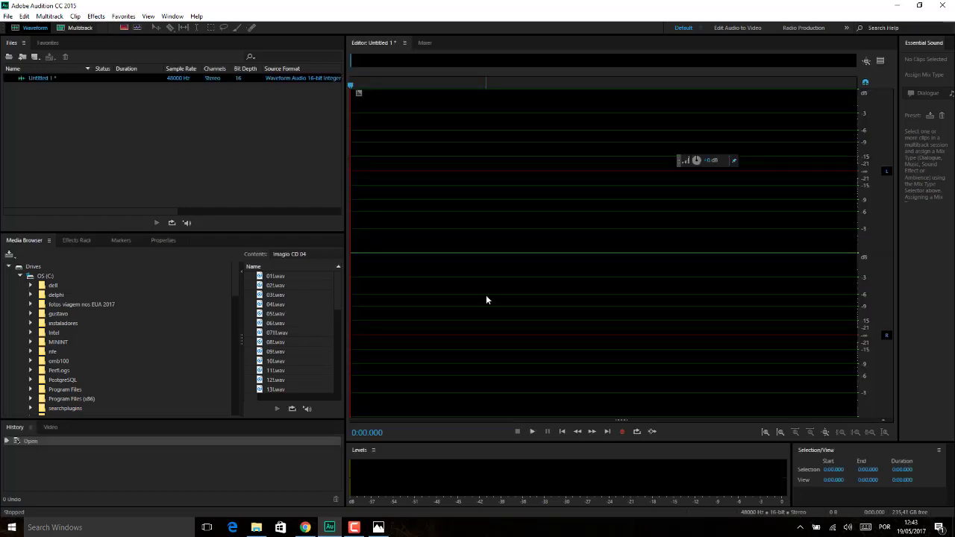
Record about 8 seconds of voice into the new file, stop, and place the playhead at about 1.2 seconds.
left_click(622, 431)
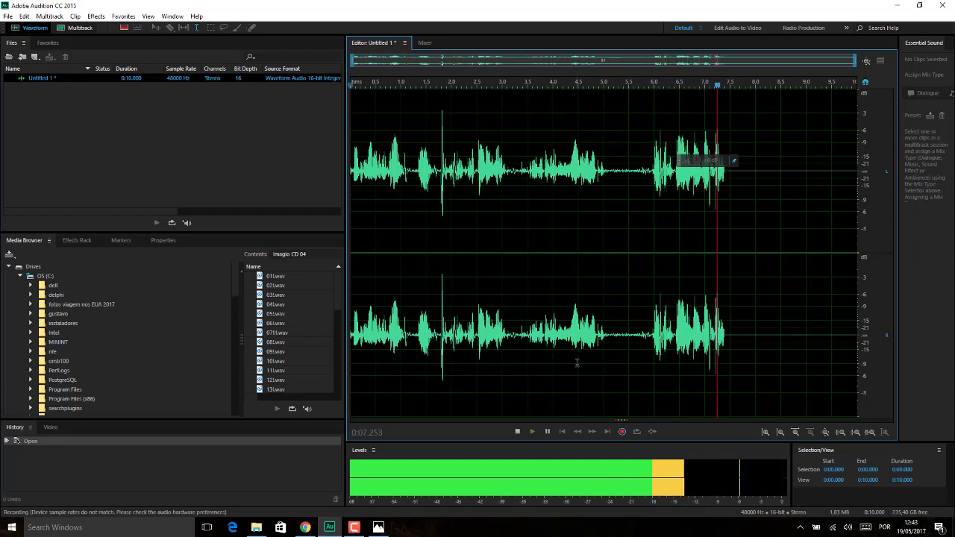
key("space")
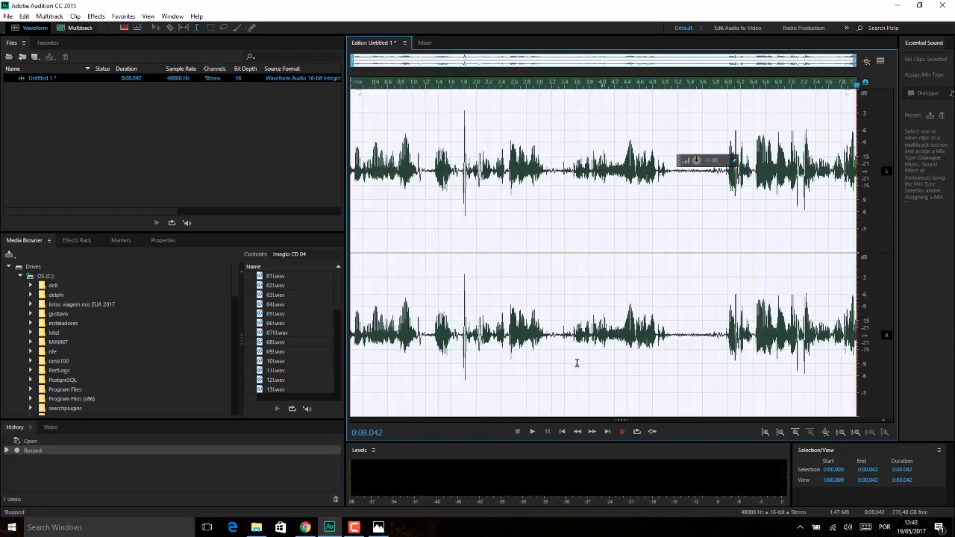
left_click(428, 259)
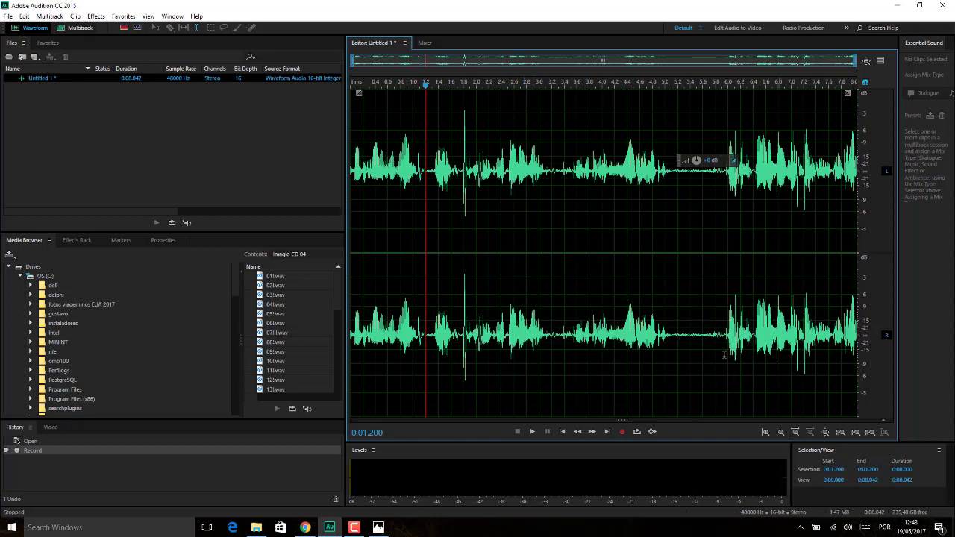
Examine the device class options in the Audio Hardware preferences and close them without making changes.
left_click(24, 17)
mouse_move(74, 351)
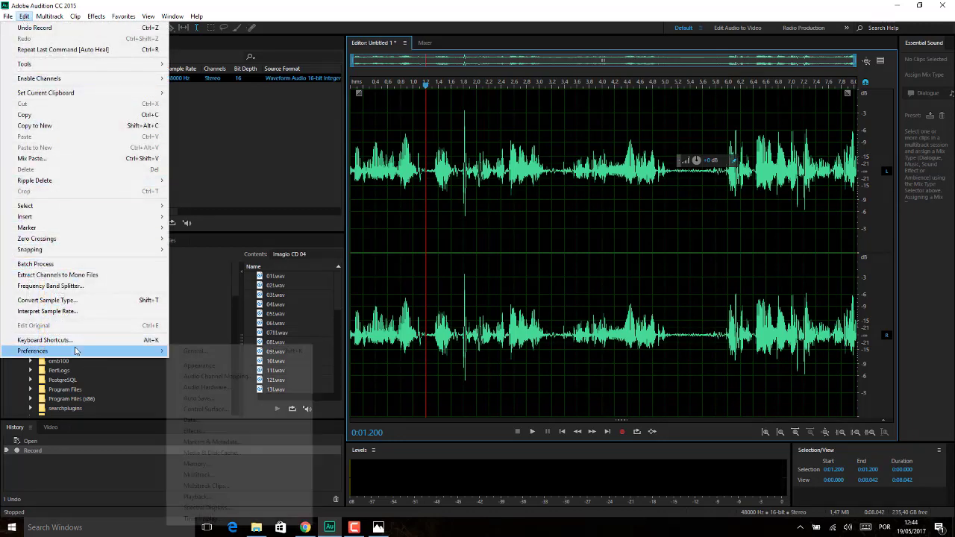
left_click(233, 389)
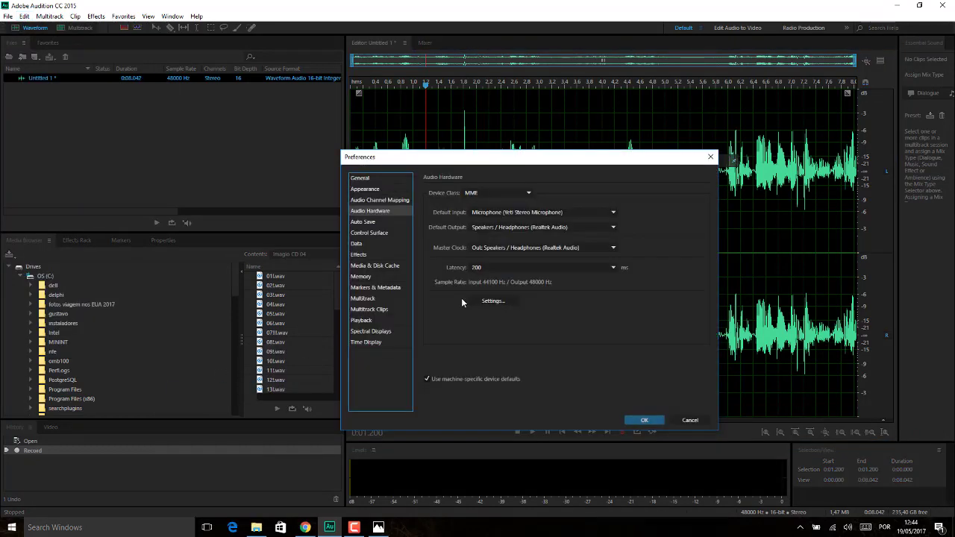
left_click_drag(485, 166, 457, 235)
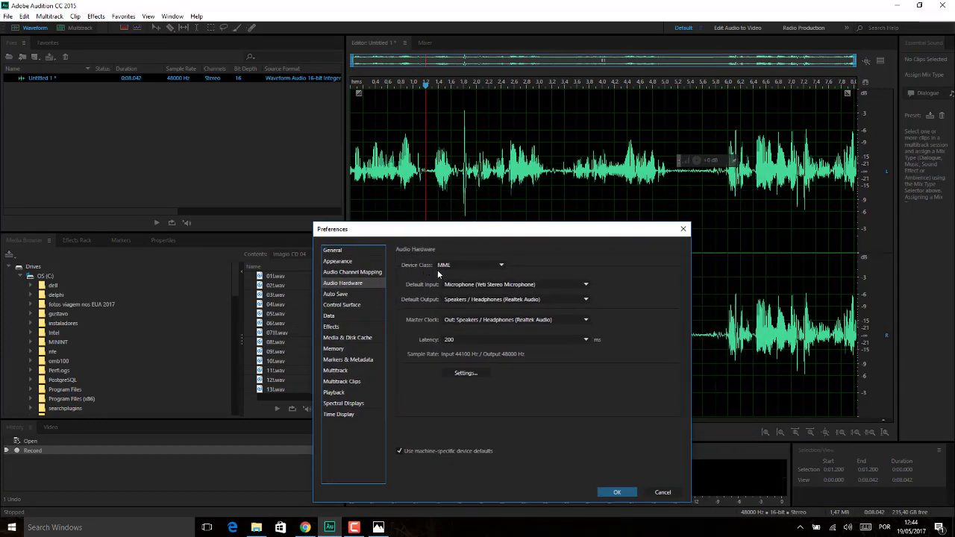
left_click(502, 265)
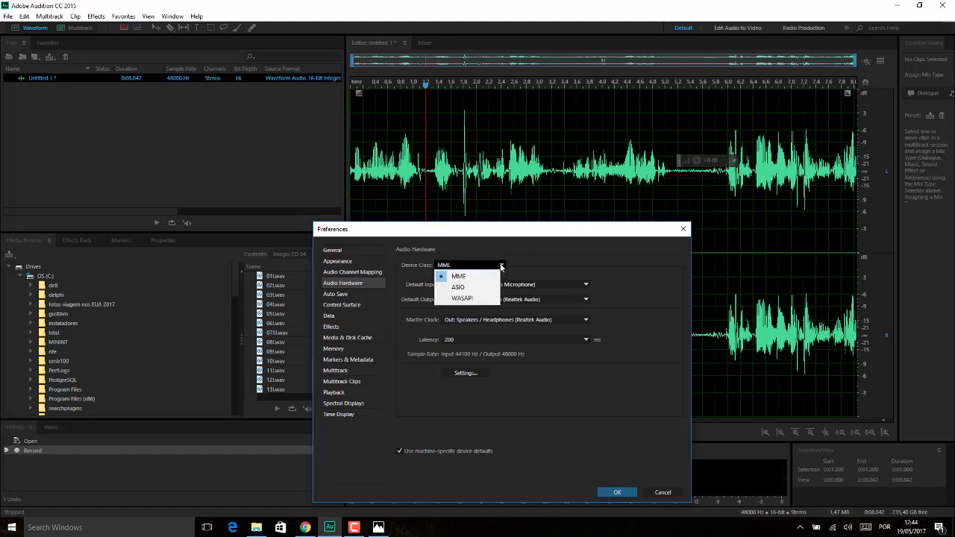
left_click(502, 266)
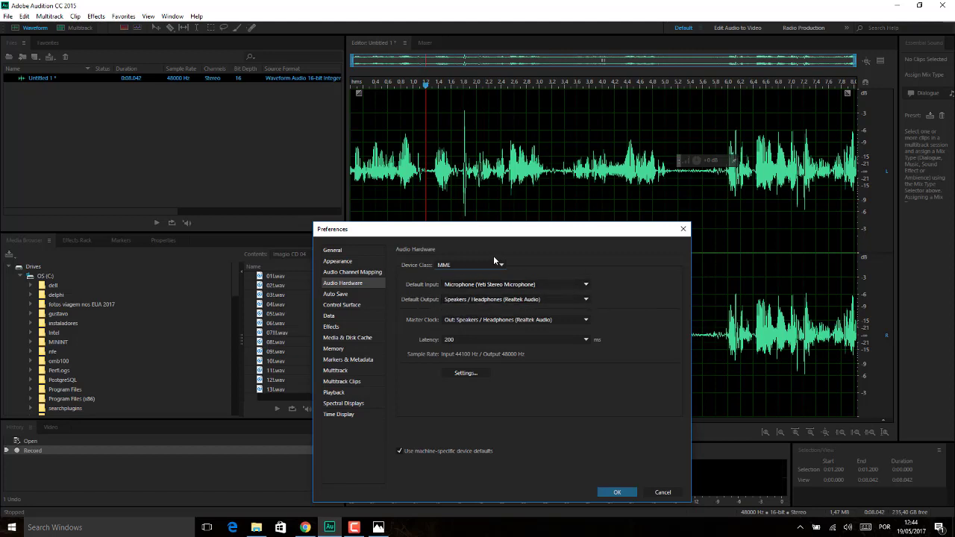
left_click(663, 492)
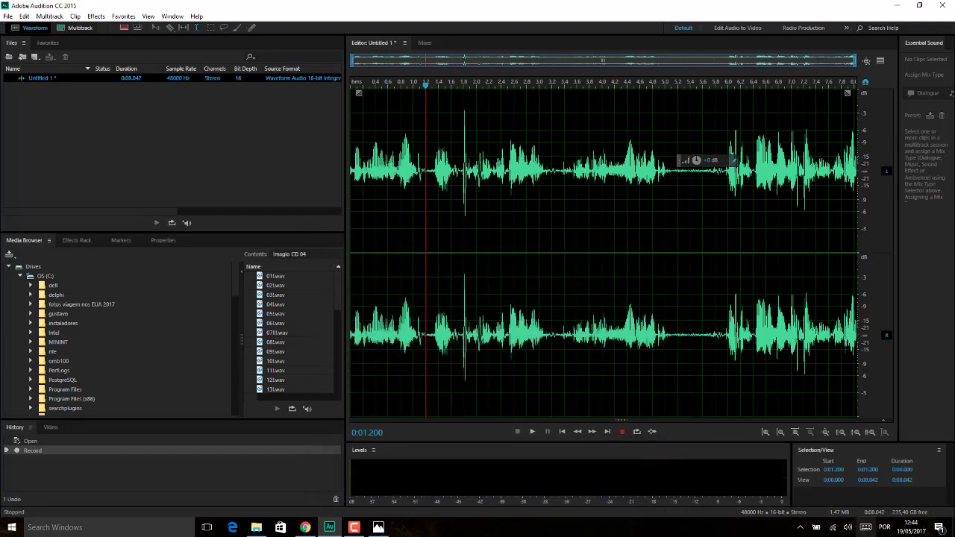
Open the Windows recording devices list and examine the Realtek Audio microphone entry.
right_click(846, 528)
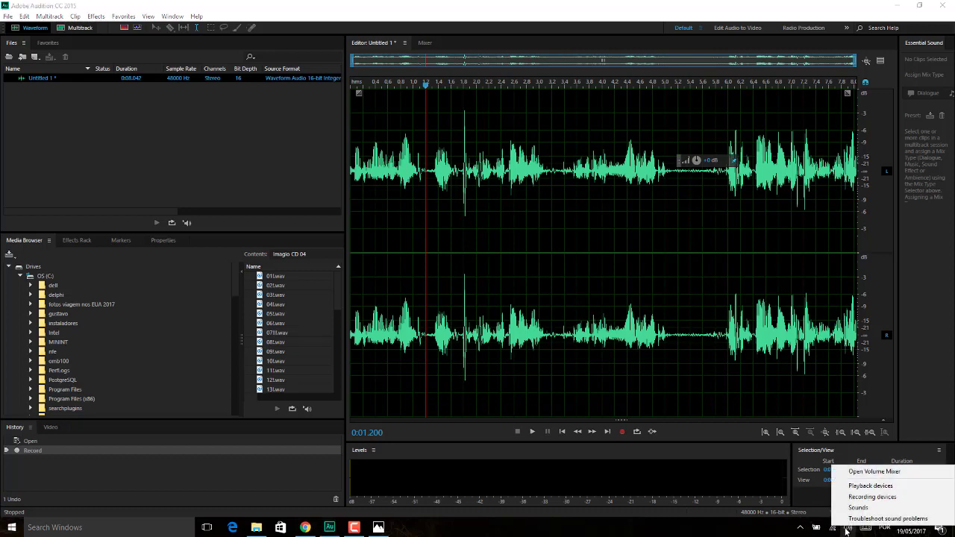
key("Escape")
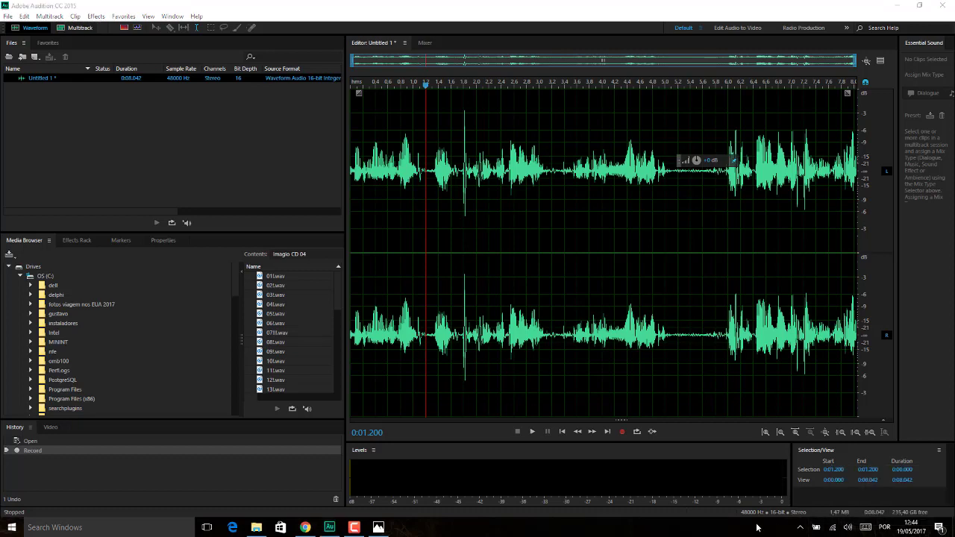
right_click(847, 527)
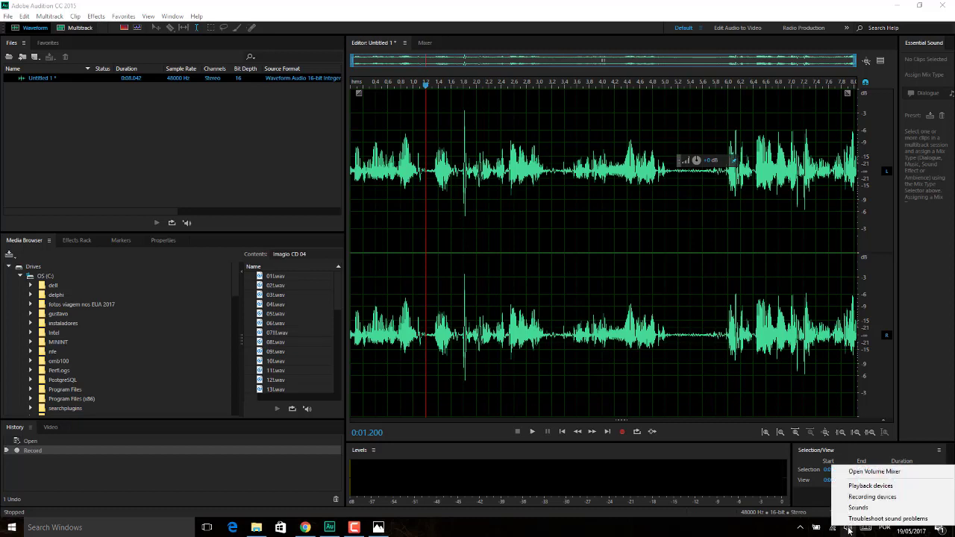
left_click(896, 499)
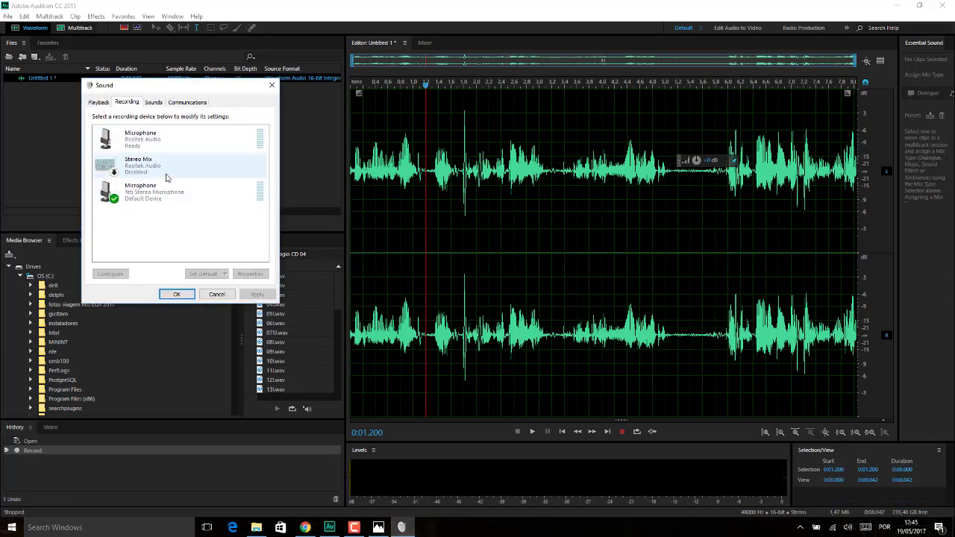
left_click(155, 140)
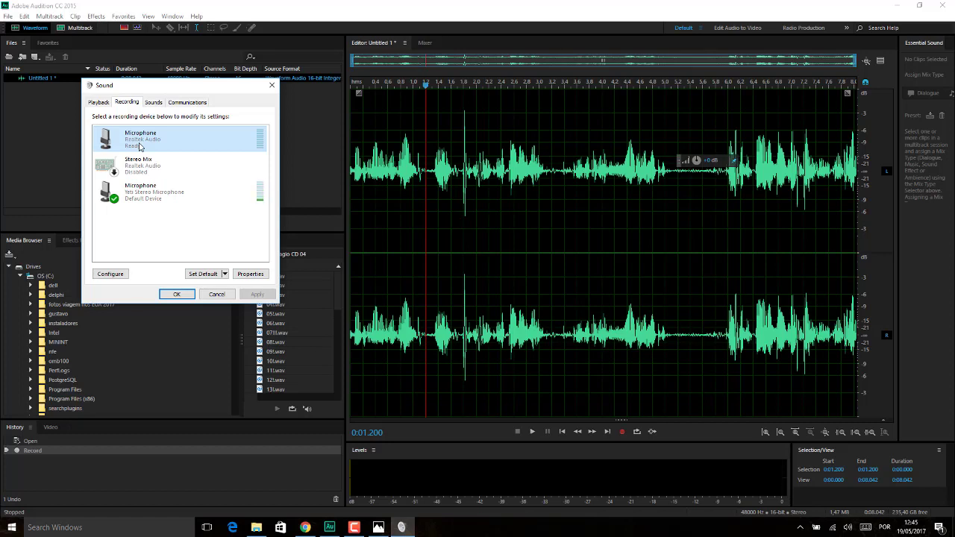
key("Escape")
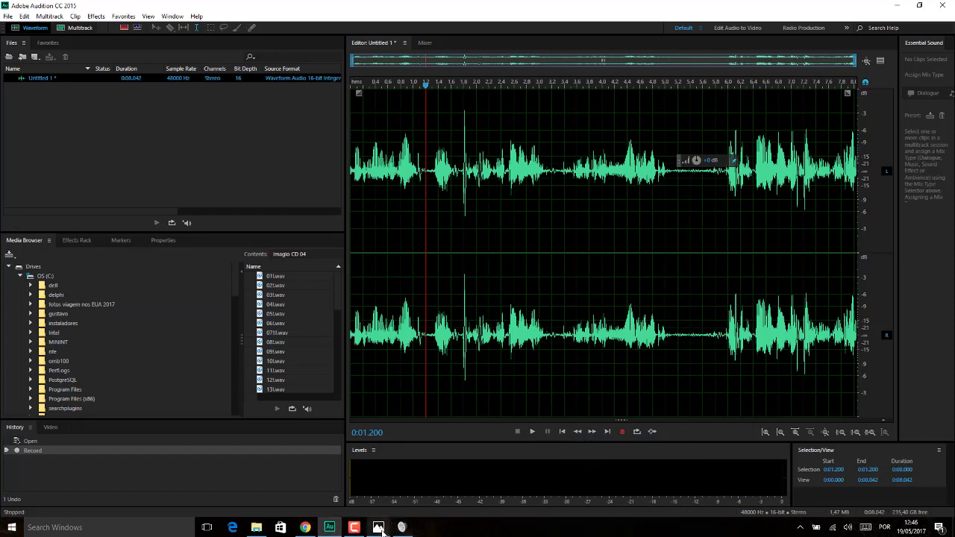
View the USB headset picture in Photos, and select the Yeti Stereo Microphone in the Windows recording devices list.
mouse_move(382, 529)
left_click(441, 487)
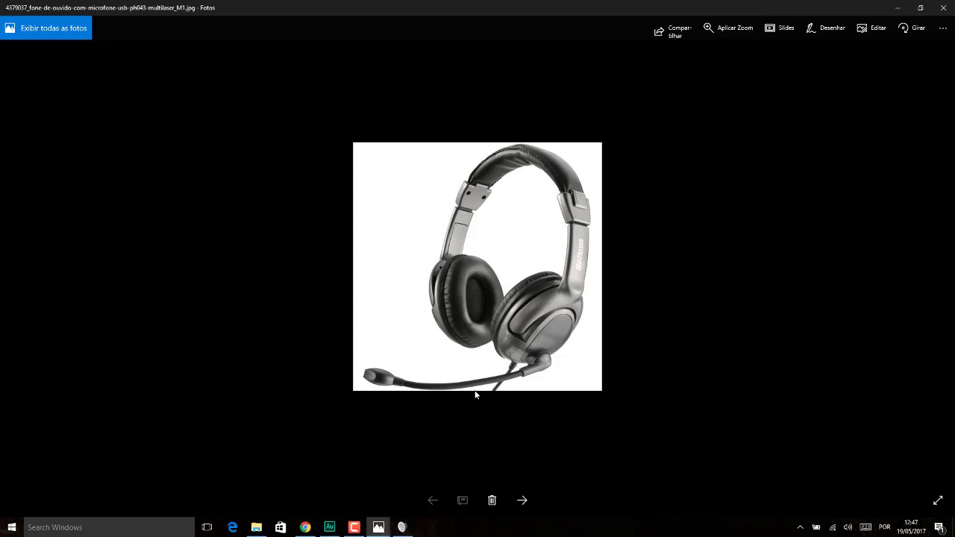
left_click(401, 527)
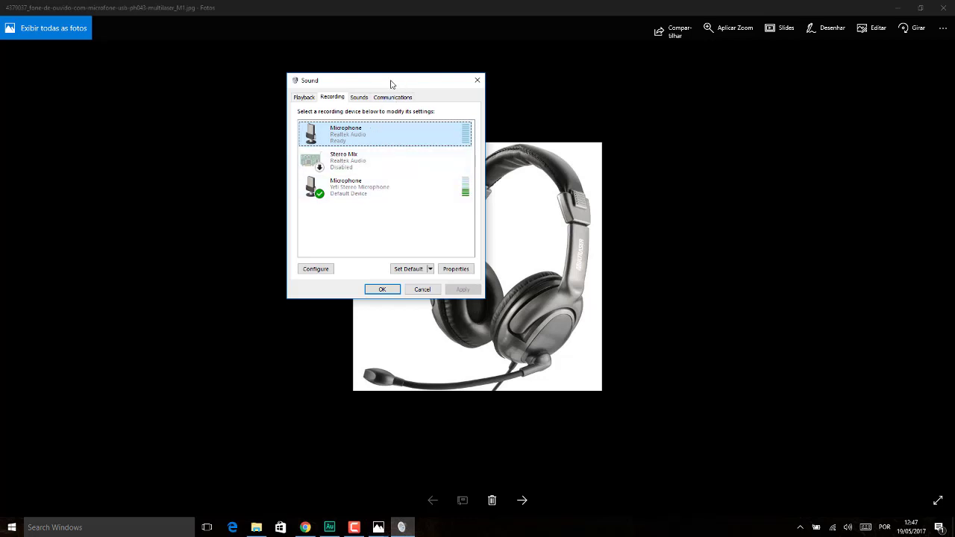
left_click_drag(393, 84, 288, 85)
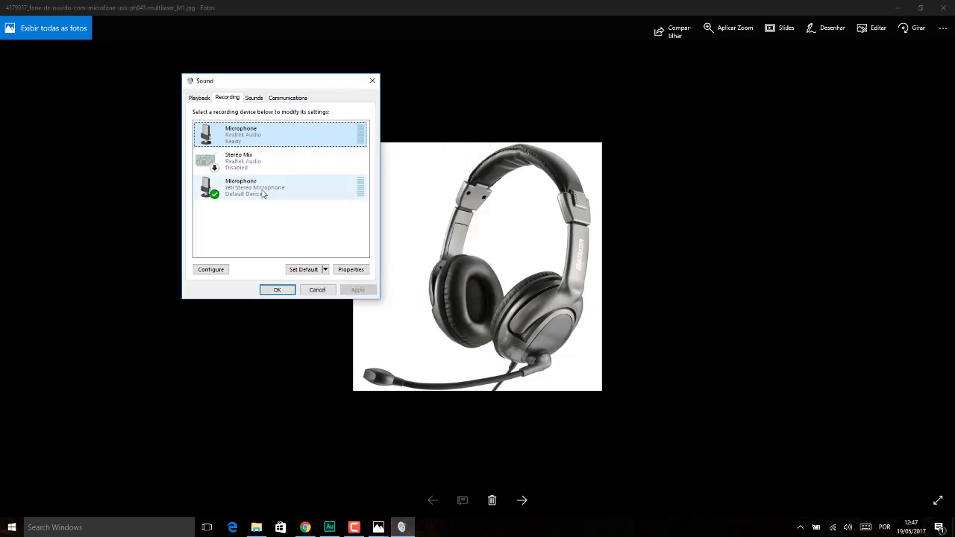
left_click(237, 194)
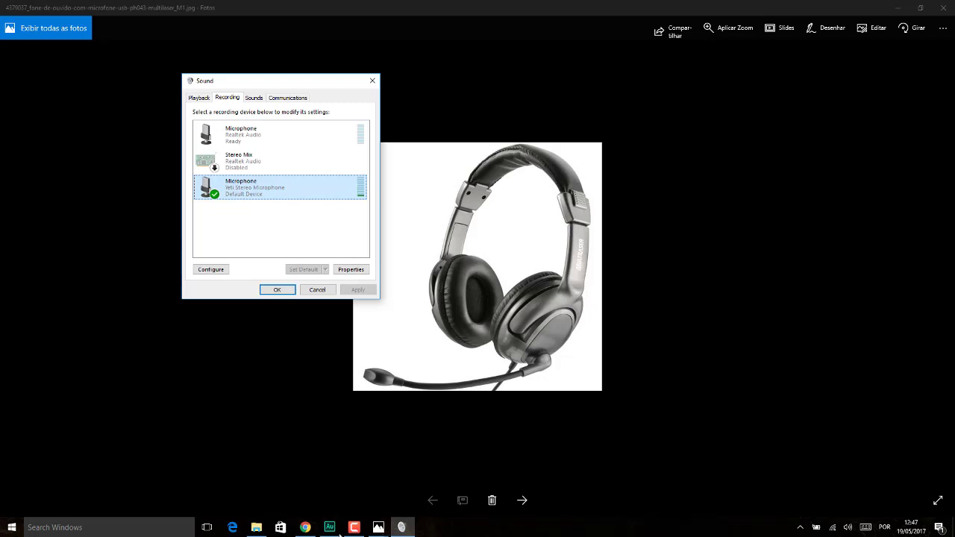
Compare the Yeti microphone picture with the USB headset picture in Photos.
mouse_move(376, 530)
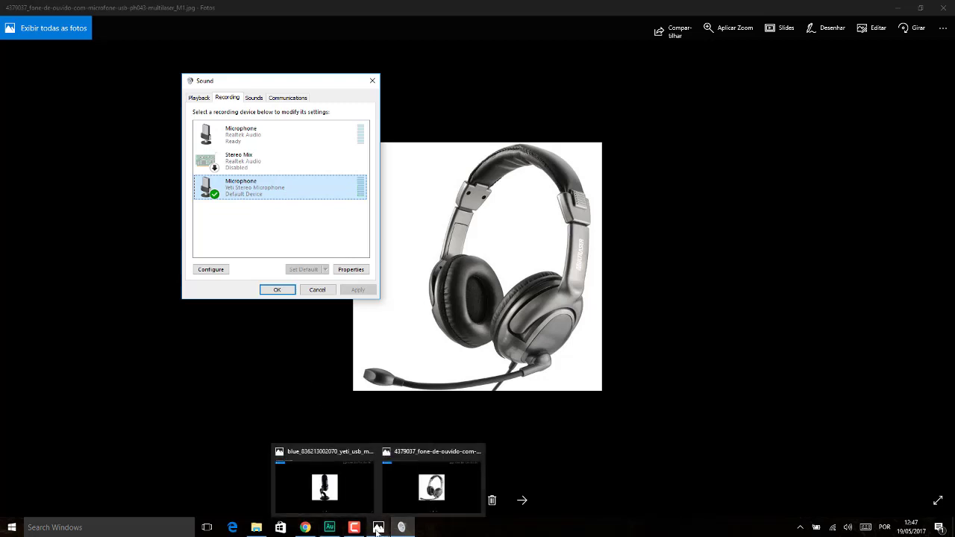
left_click(326, 484)
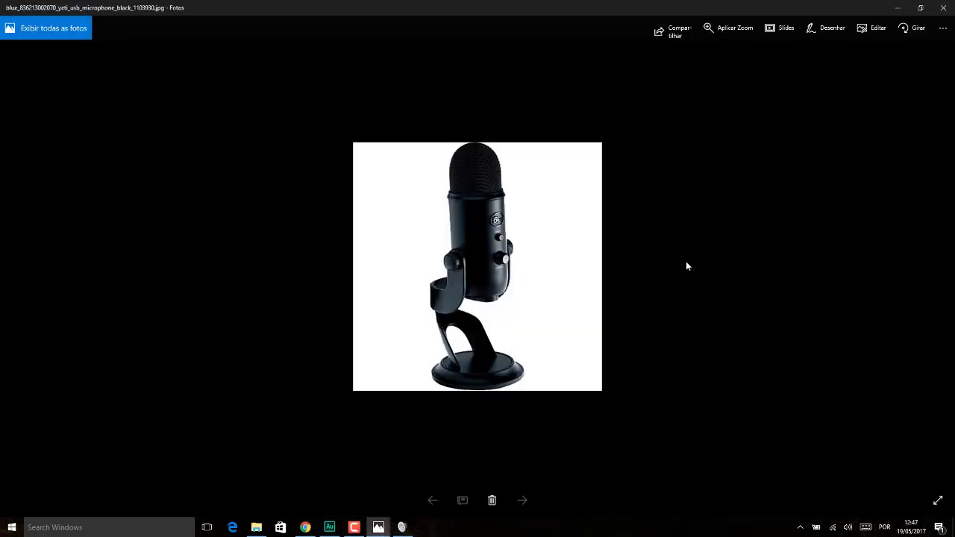
mouse_move(379, 527)
left_click(431, 484)
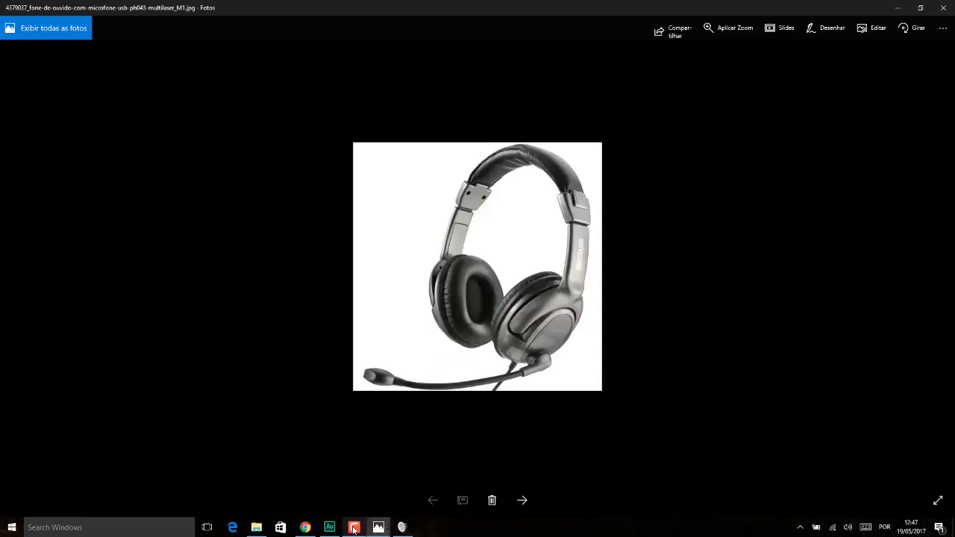
Accept the Windows Sound settings with the Yeti Stereo Microphone as default recording device, and return to Adobe Audition.
left_click(402, 528)
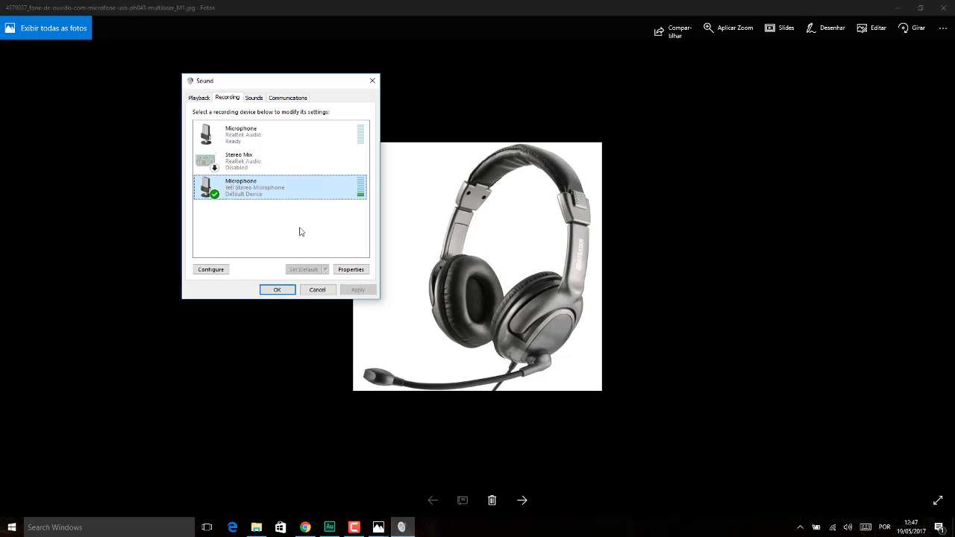
left_click(277, 289)
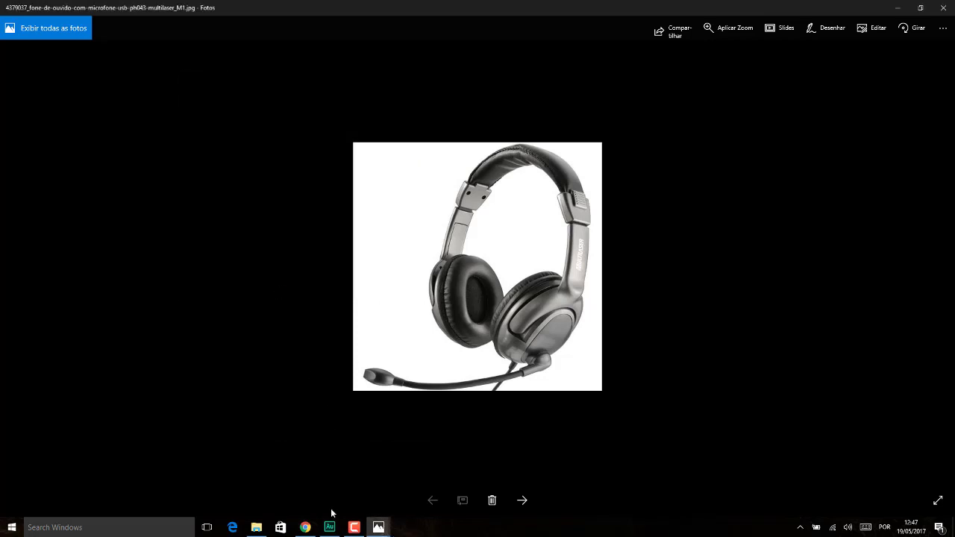
left_click(329, 526)
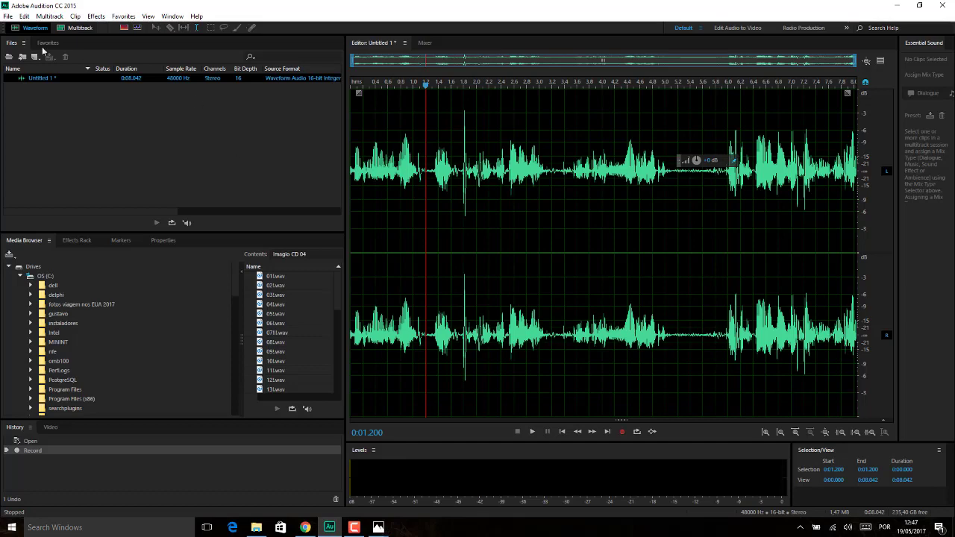
Set the default input in the Audio Hardware preferences to Microphone (Yeti Stereo Microphone).
left_click(24, 16)
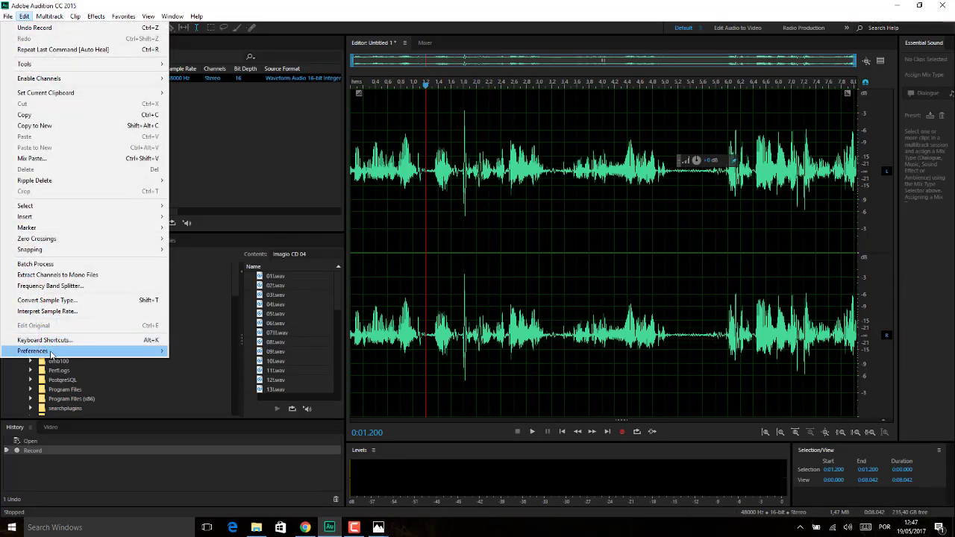
mouse_move(51, 353)
left_click(246, 392)
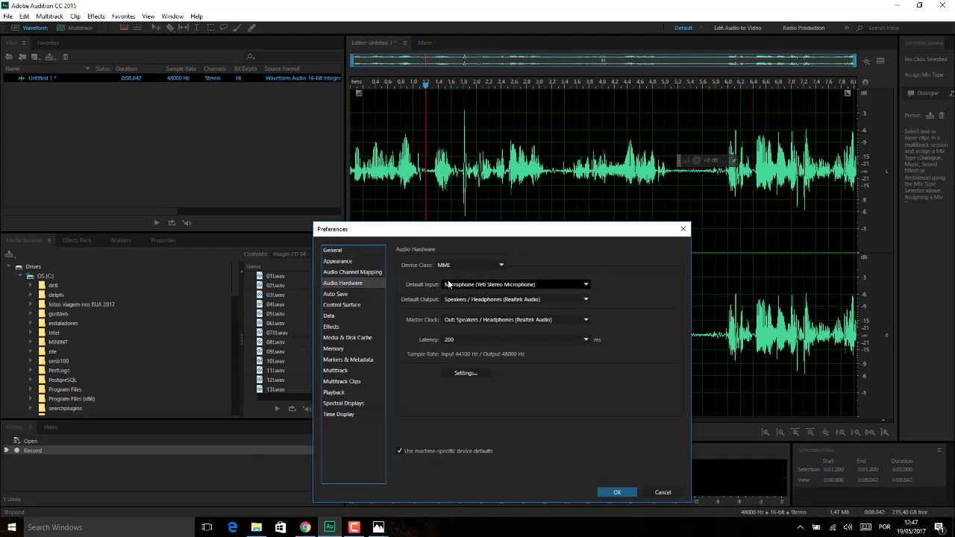
left_click_drag(533, 230, 427, 179)
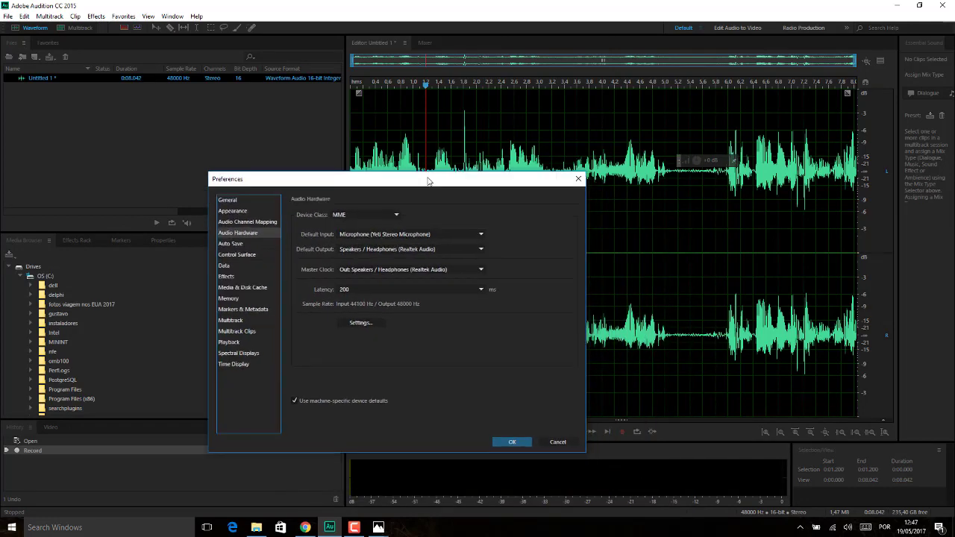
left_click(353, 236)
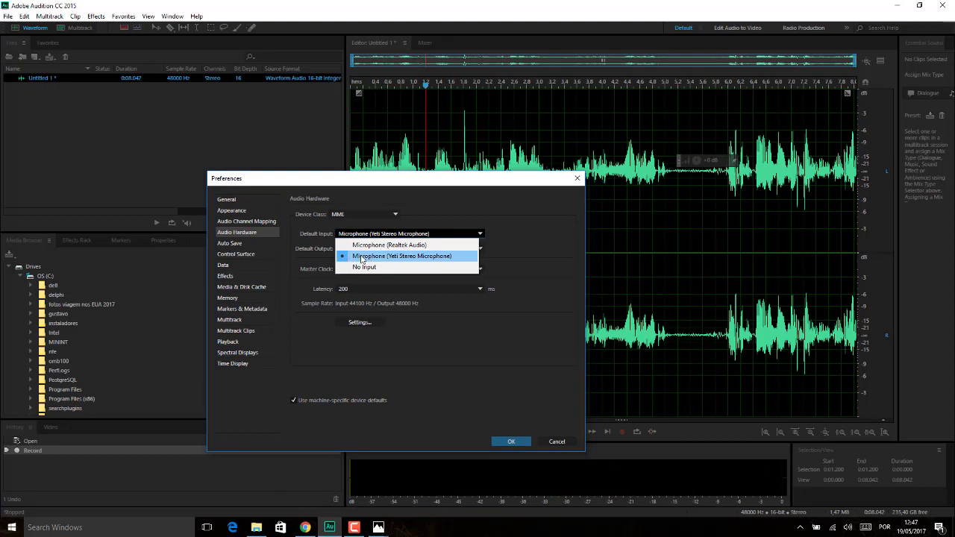
left_click(362, 256)
Review the available default input devices in the Audio Hardware preferences, and accept the settings with the Yeti Stereo Microphone selected.
left_click_drag(426, 179, 309, 129)
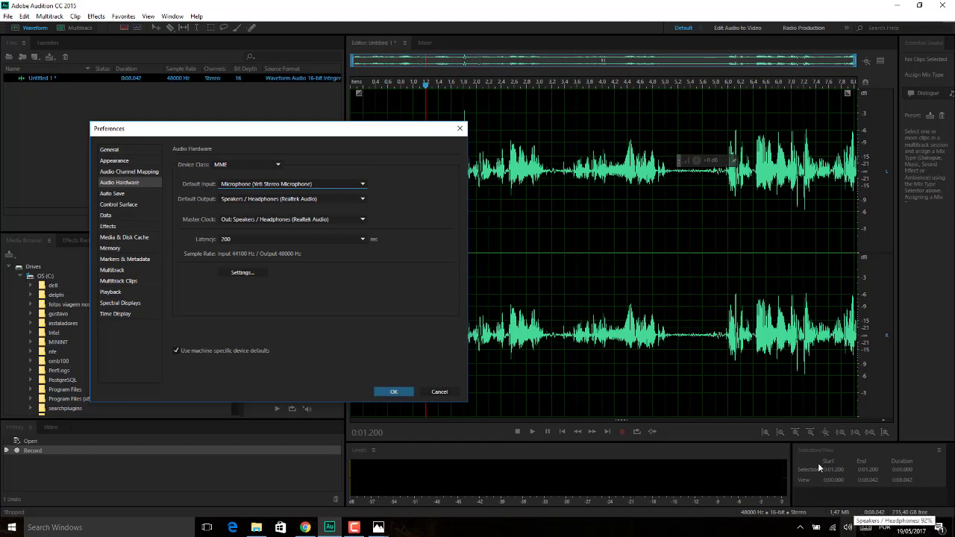
left_click(275, 183)
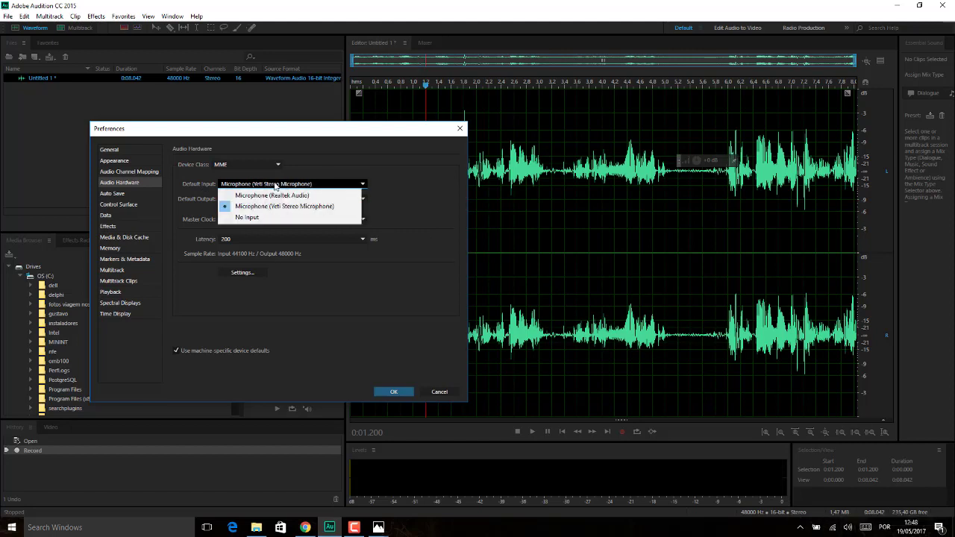
left_click(275, 185)
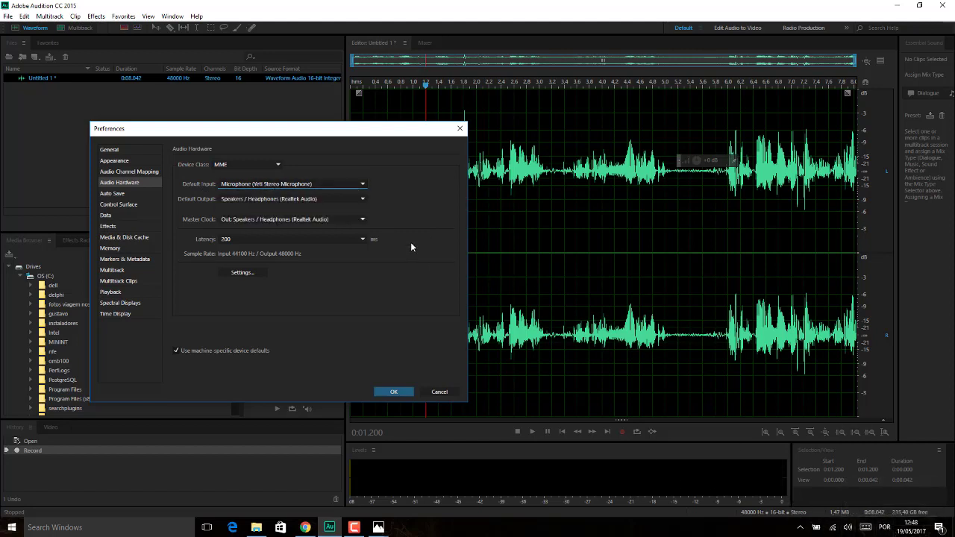
left_click(287, 184)
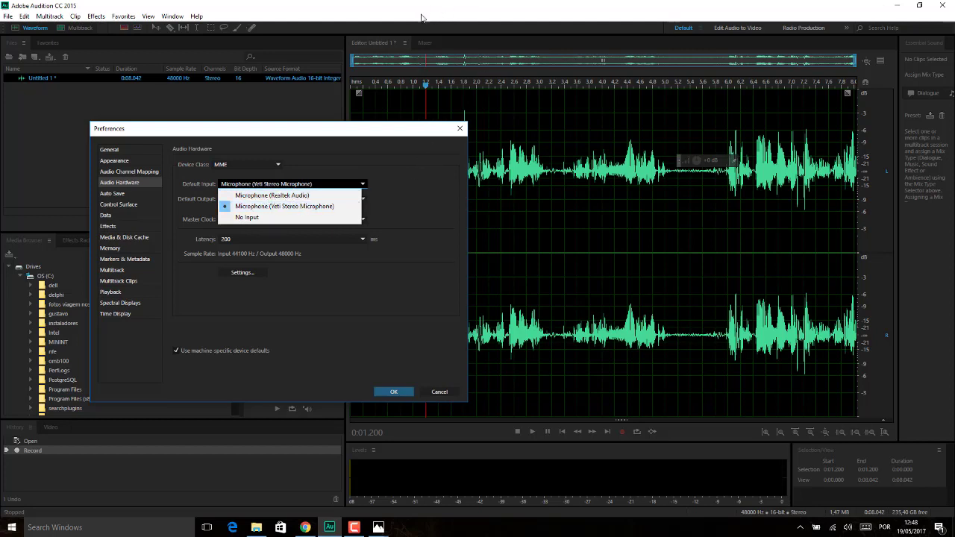
left_click(421, 195)
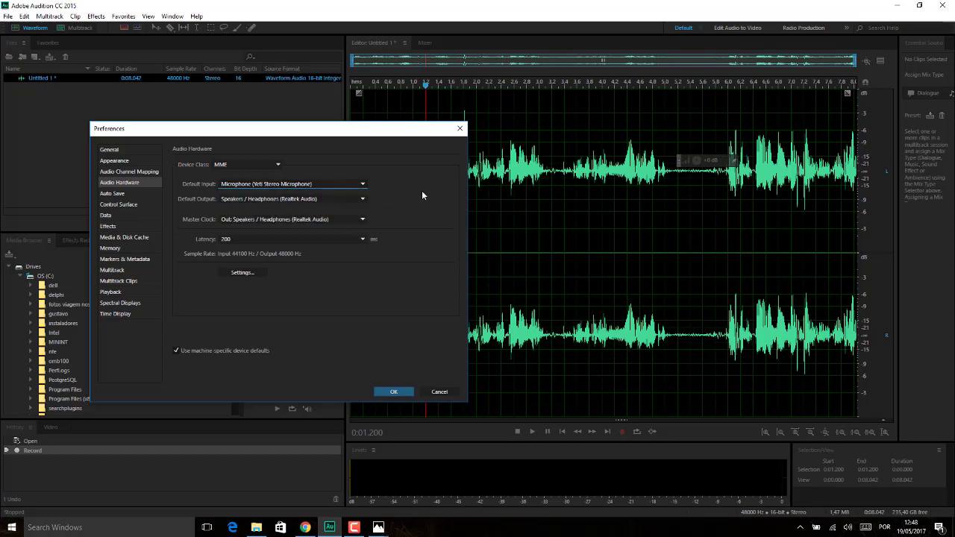
left_click(393, 392)
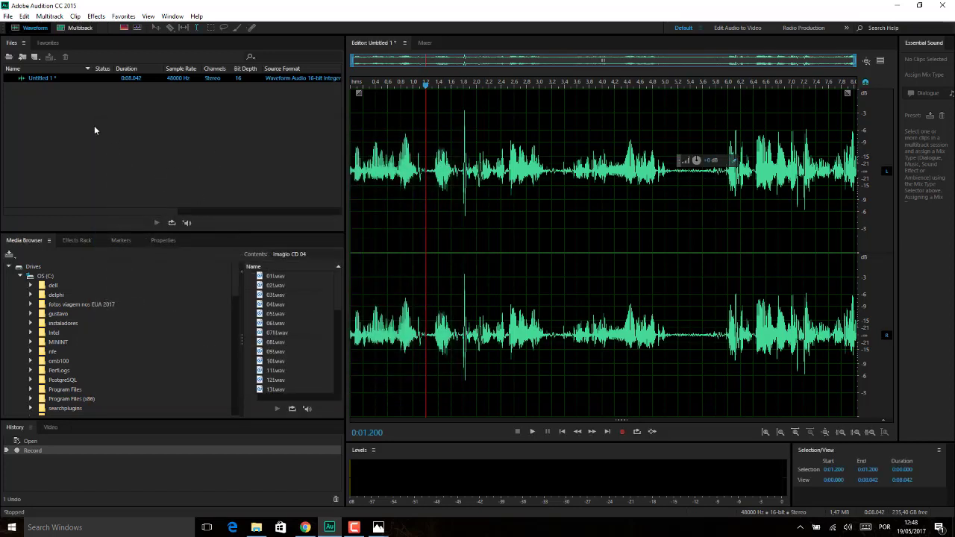
Close the Untitled 1 recording without saving its changes.
left_click(49, 79)
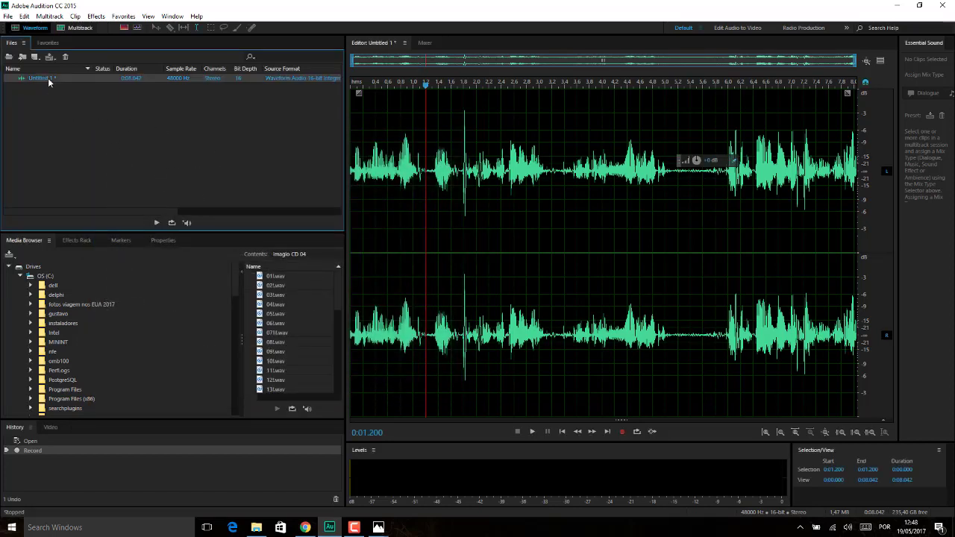
key("ctrl+w")
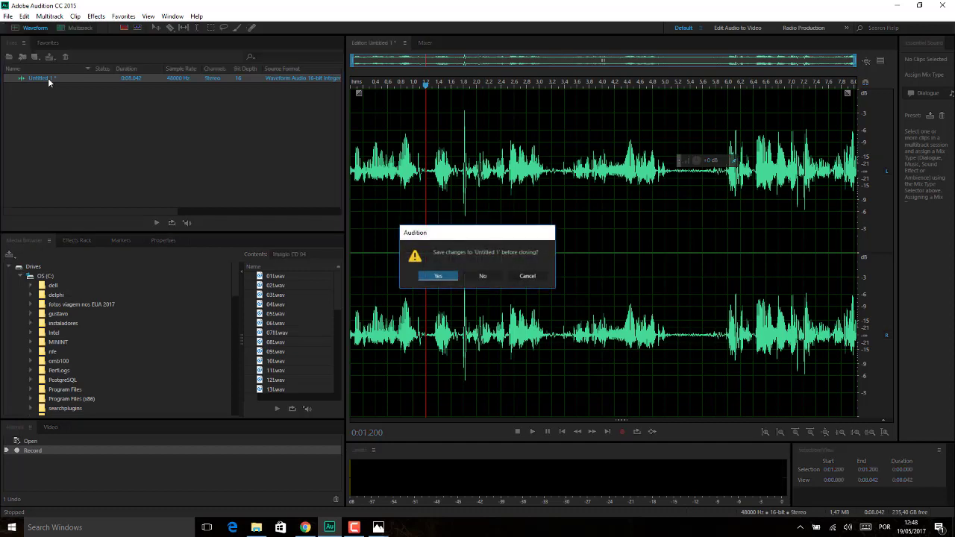
left_click(482, 276)
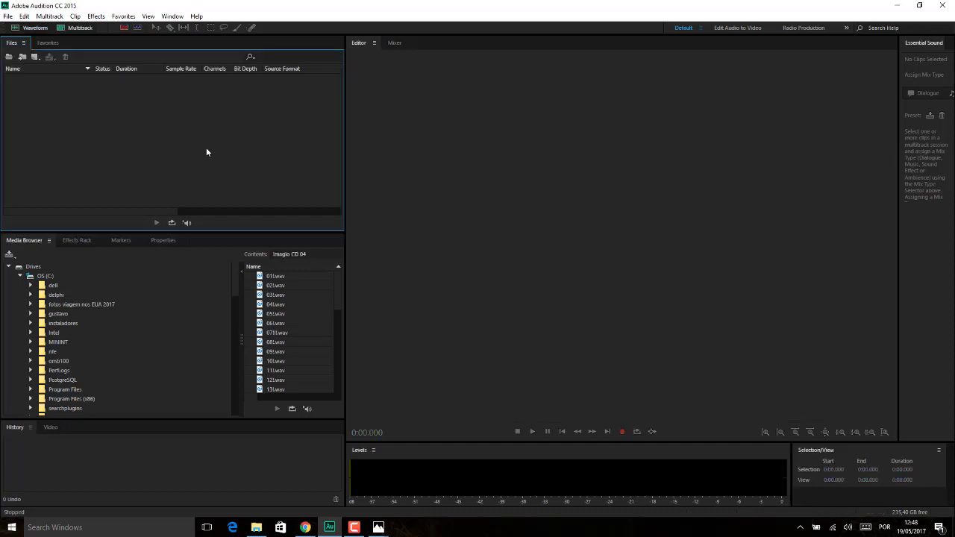
Create a new 48000 Hz, stereo, 16-bit audio file named Untitled 2 and record about 13 seconds of voice into it.
left_click(34, 57)
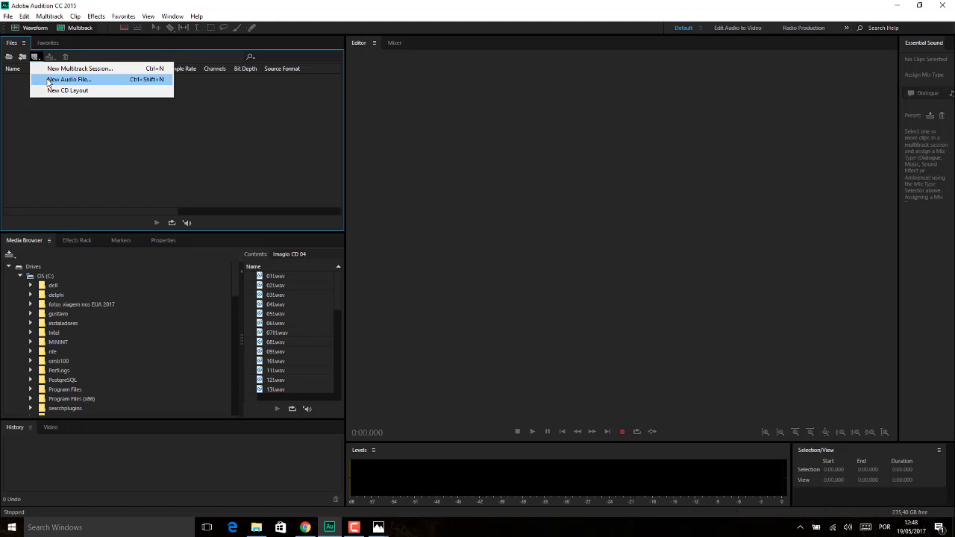
left_click(47, 80)
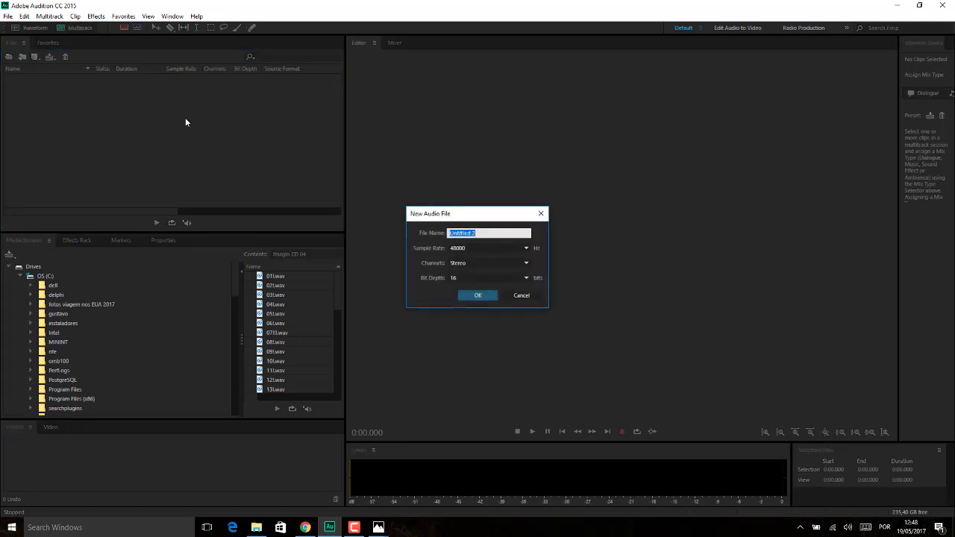
left_click(478, 295)
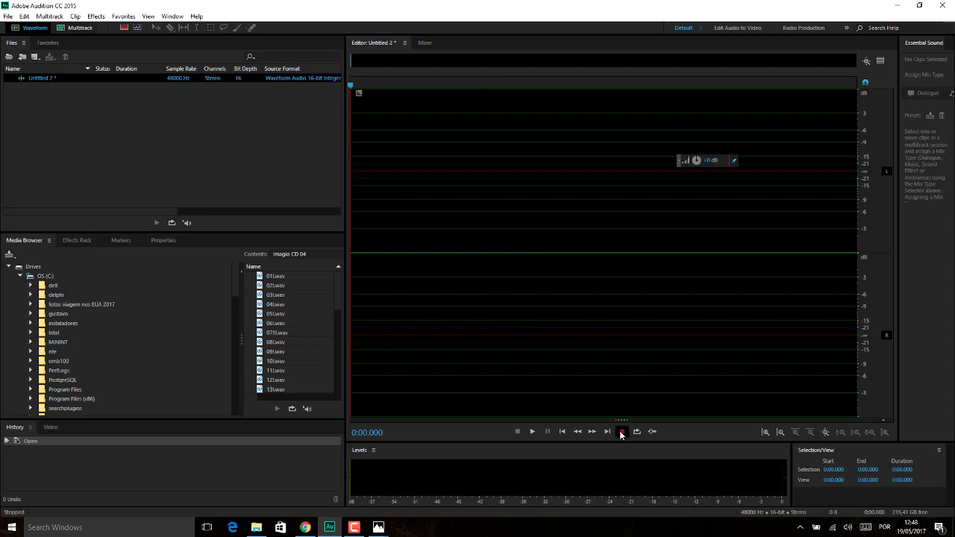
left_click(620, 432)
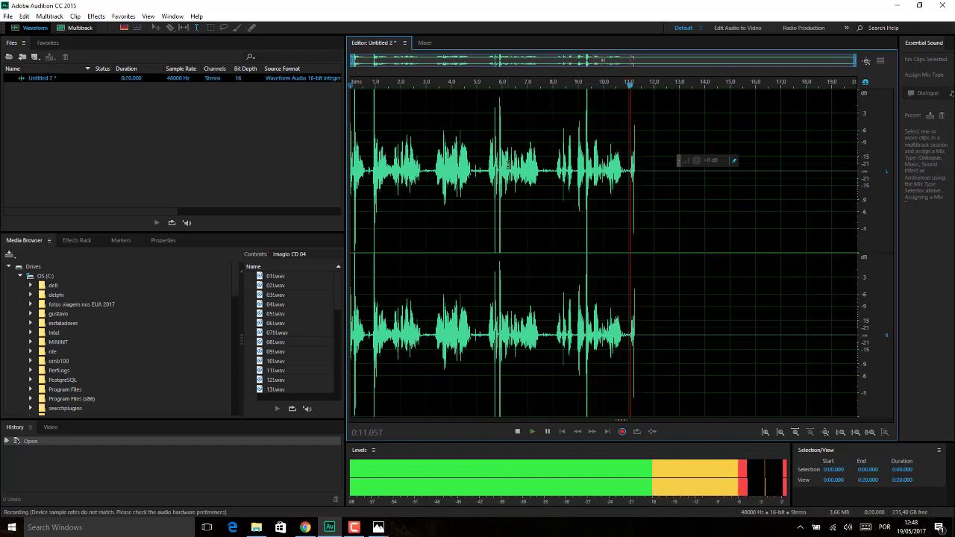
key("space")
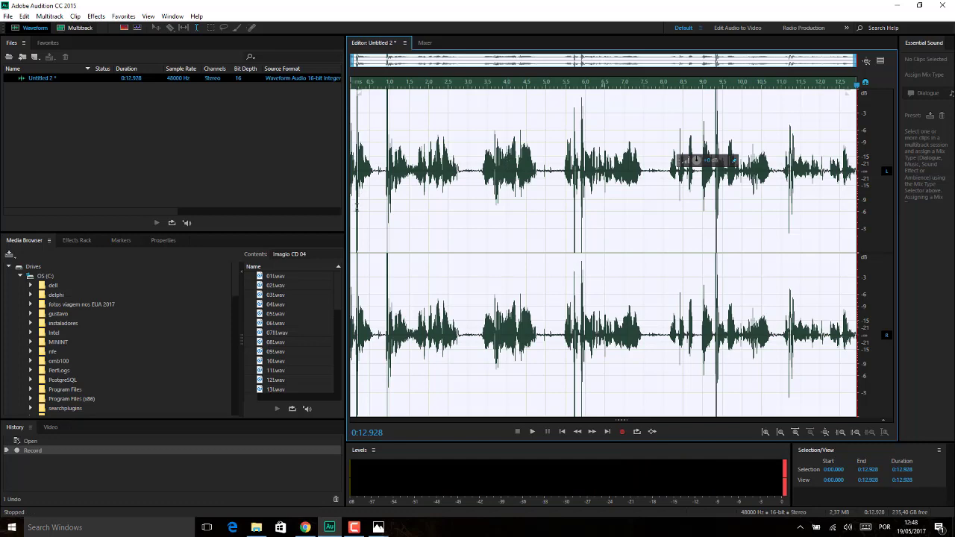
Play back the new voice recording from about 0.5 seconds, and stop playback near the end.
left_click(368, 198)
key("space")
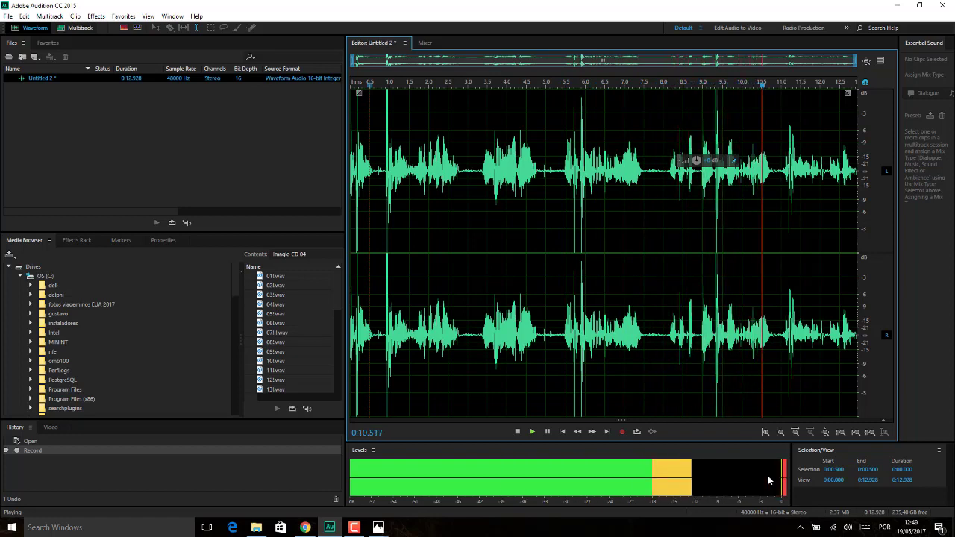
key("space")
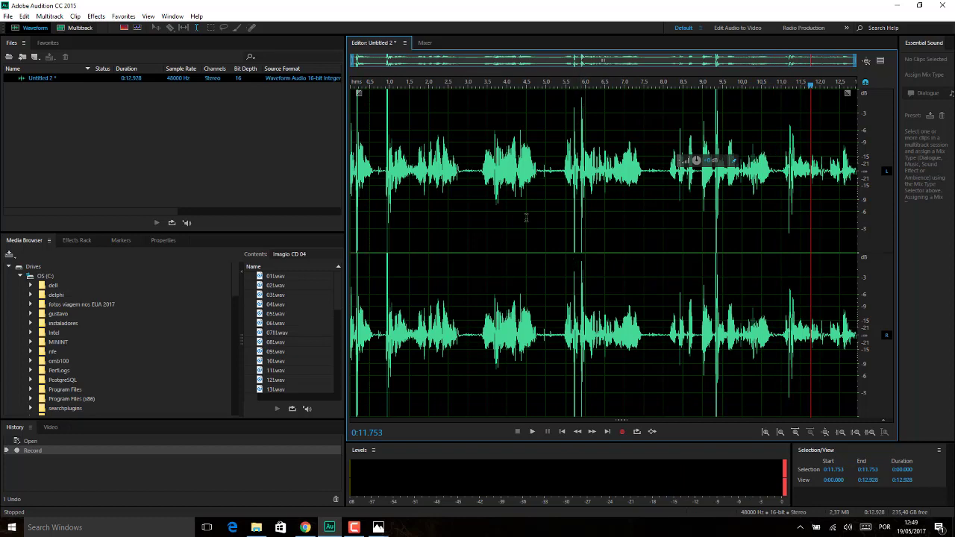
left_click(179, 170)
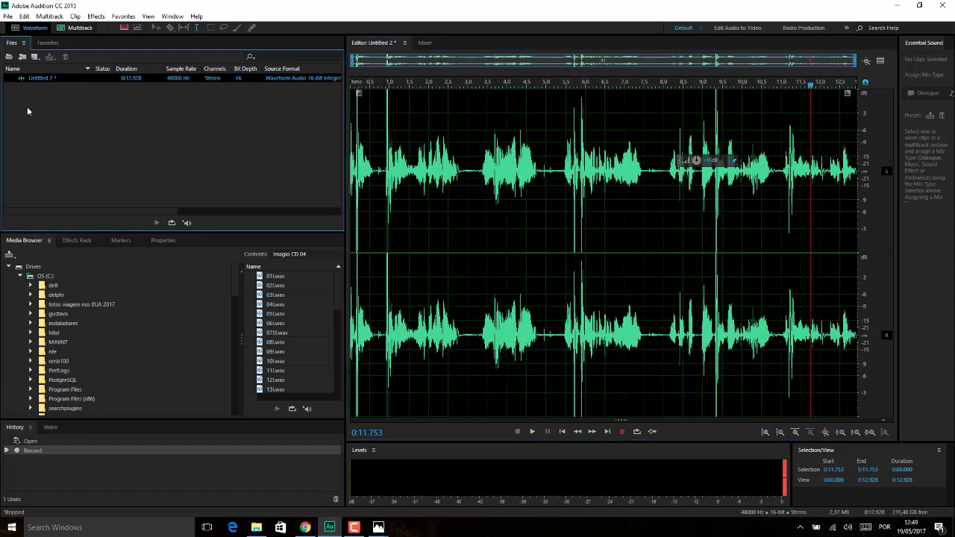
Create the multitrack session Untitled Session 1, overwriting the existing session file, and arm Track 1 for recording.
left_click(37, 58)
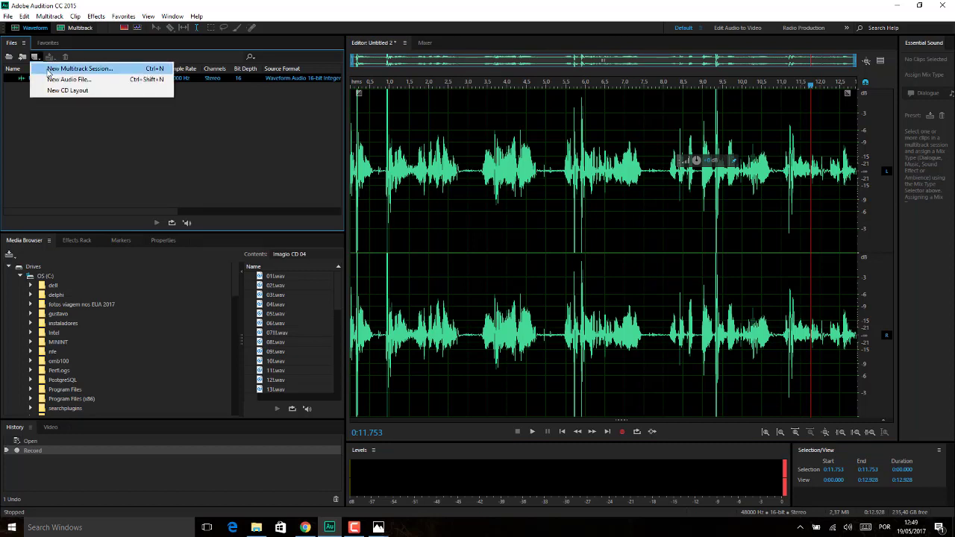
left_click(48, 69)
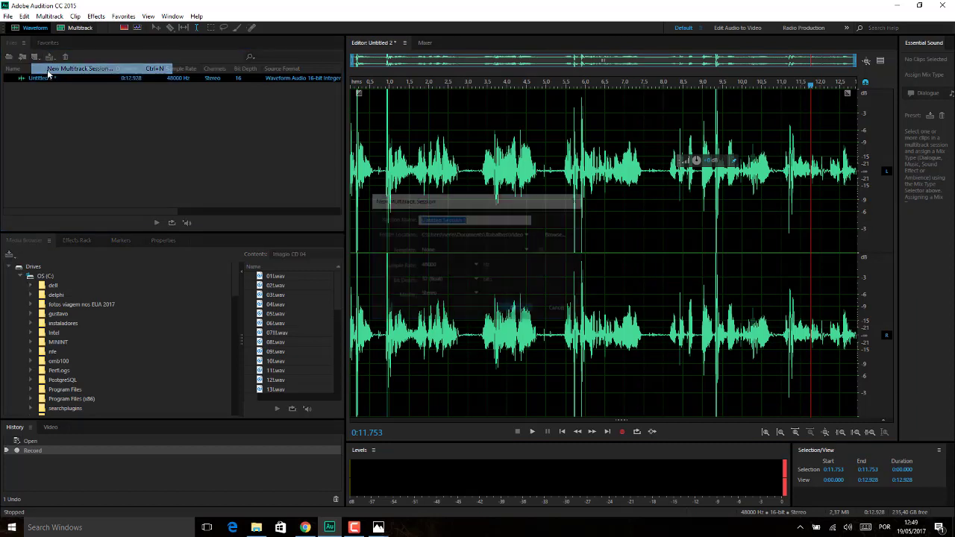
left_click(518, 308)
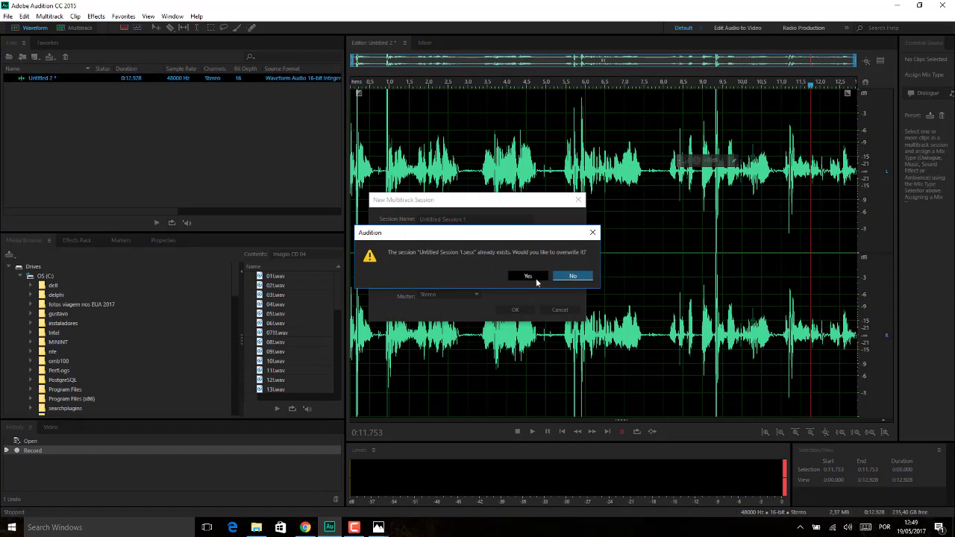
left_click(532, 276)
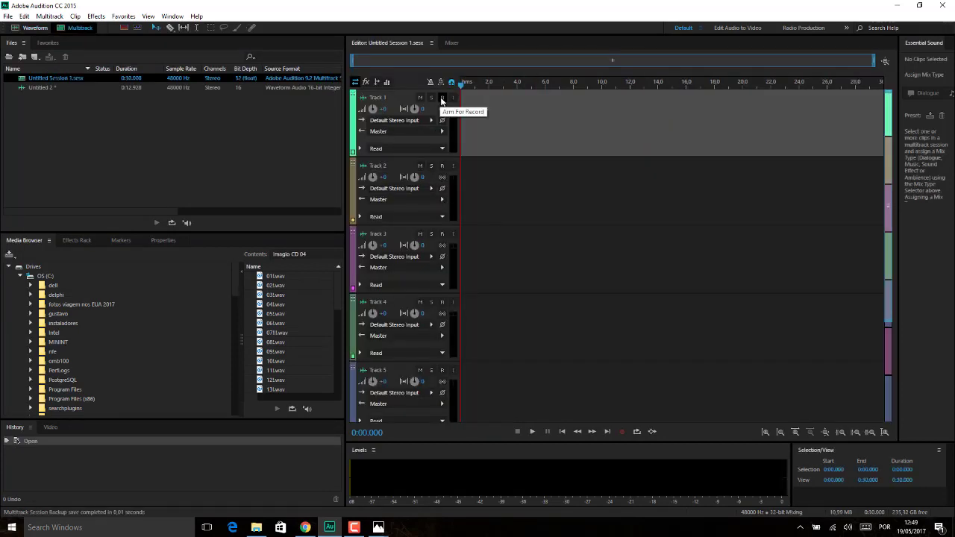
left_click(441, 98)
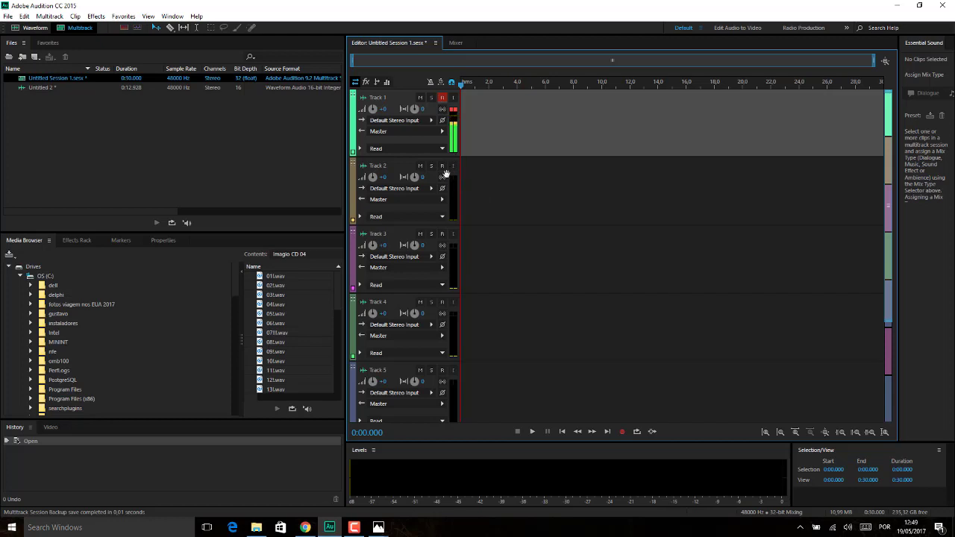
Arm Tracks 2, 3 and 4 for recording, and disarm them again while keeping Track 1 armed.
left_click(442, 165)
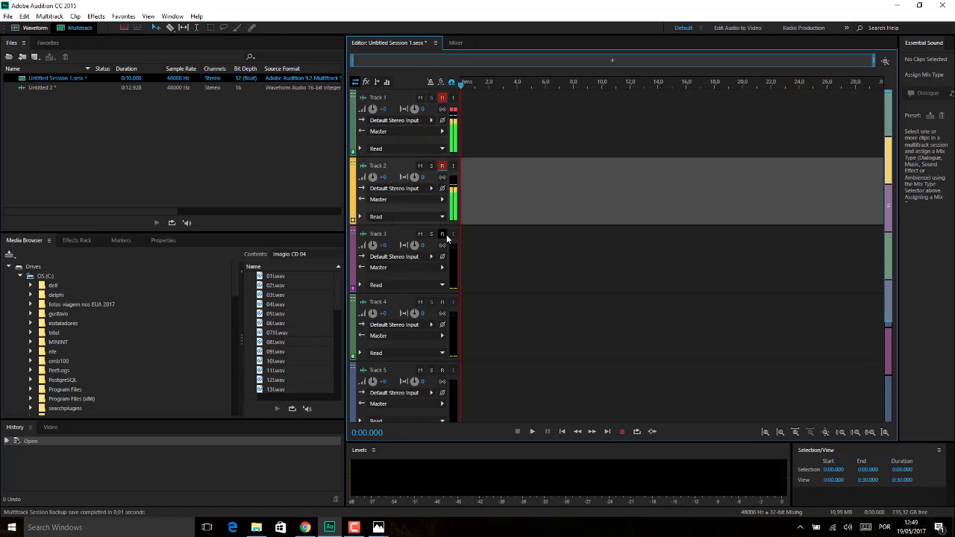
left_click(442, 234)
left_click(443, 302)
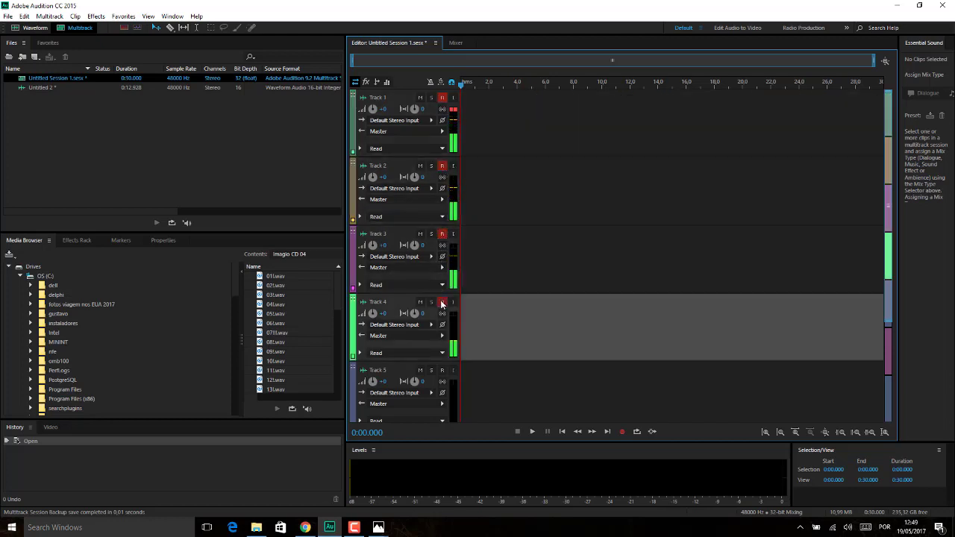
left_click(443, 302)
left_click(443, 234)
left_click(442, 165)
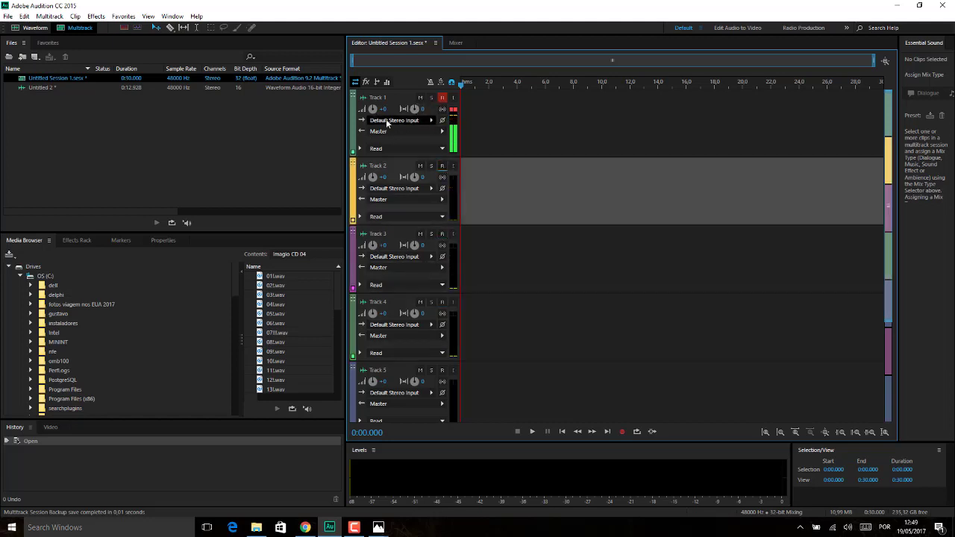
Record about 12 seconds of voice on Track 1, and view the recorded clip in the waveform editor.
left_click(622, 431)
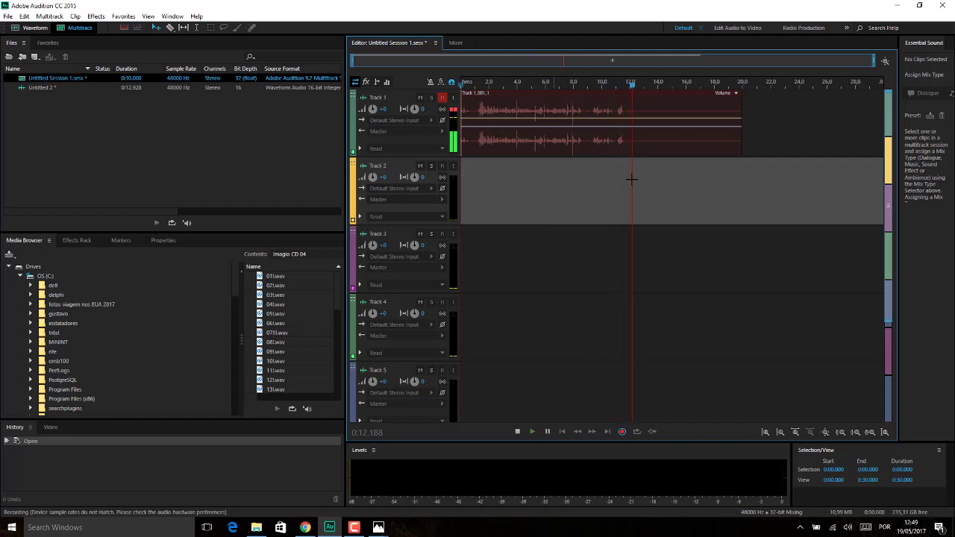
key("space")
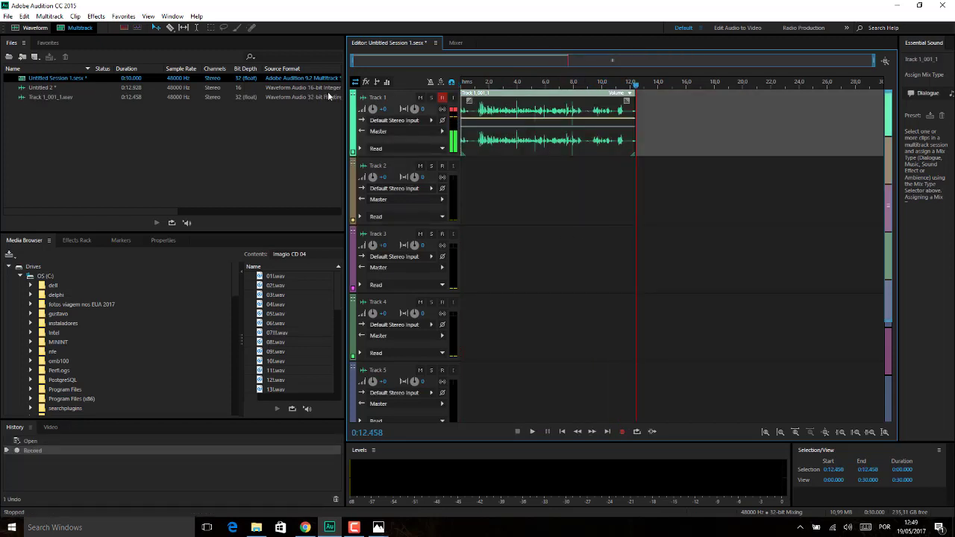
left_click(32, 28)
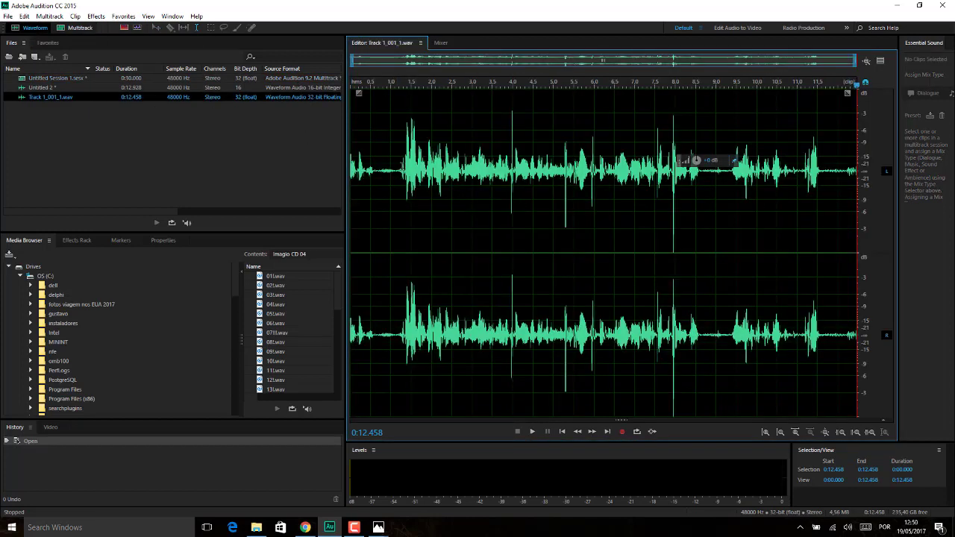
left_click(377, 199)
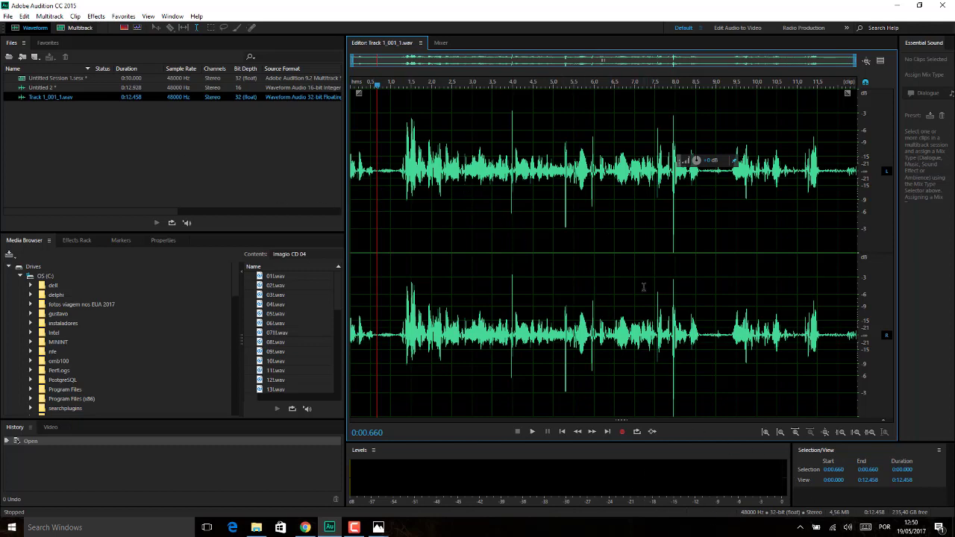
right_click(849, 529)
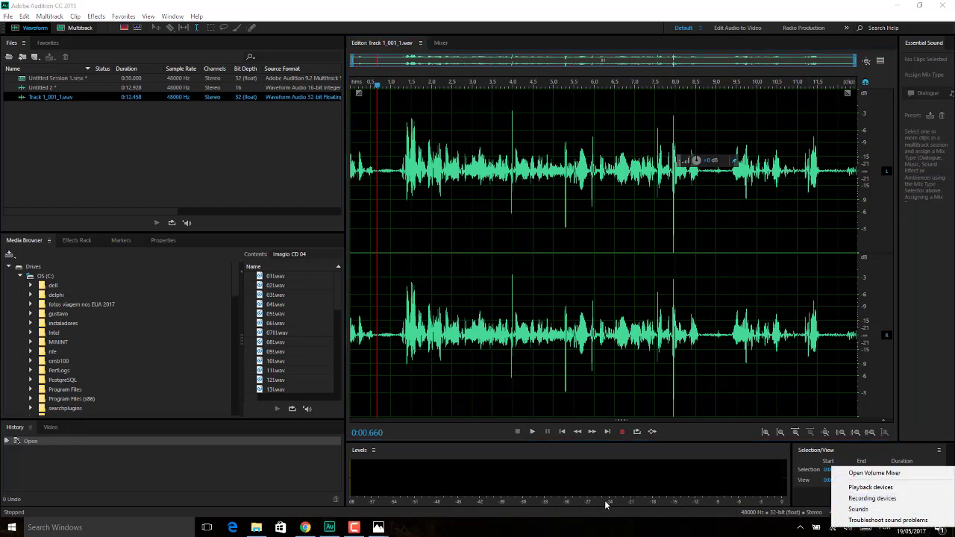
left_click(271, 194)
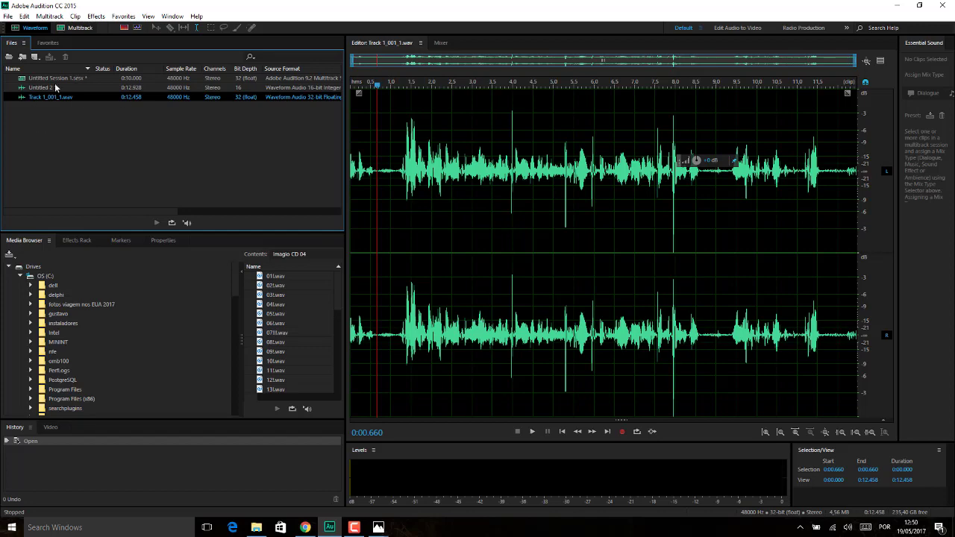
double_click(32, 127)
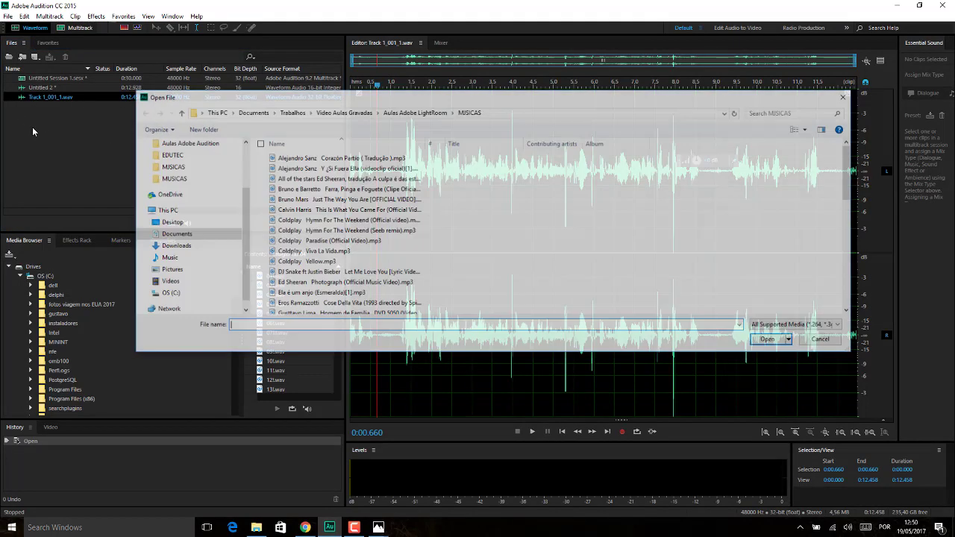
left_click(824, 340)
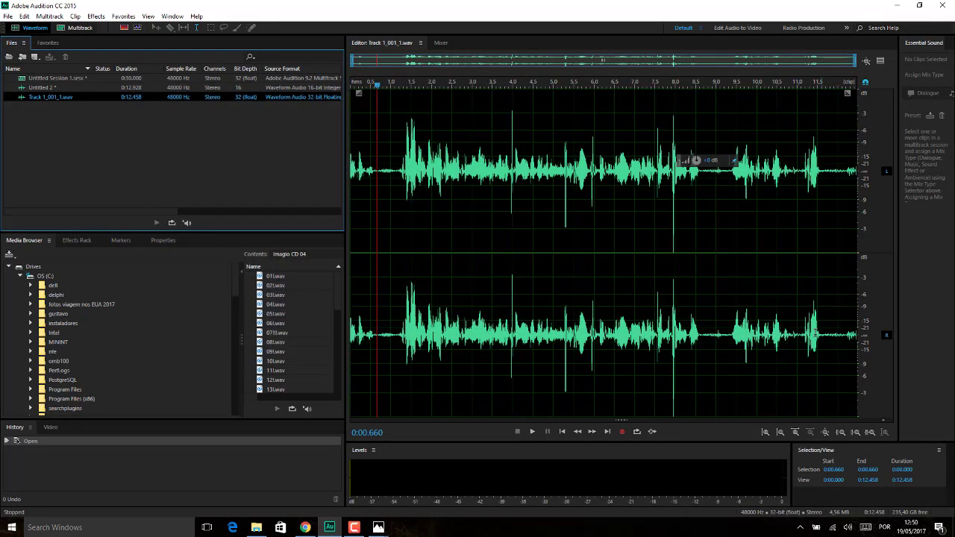